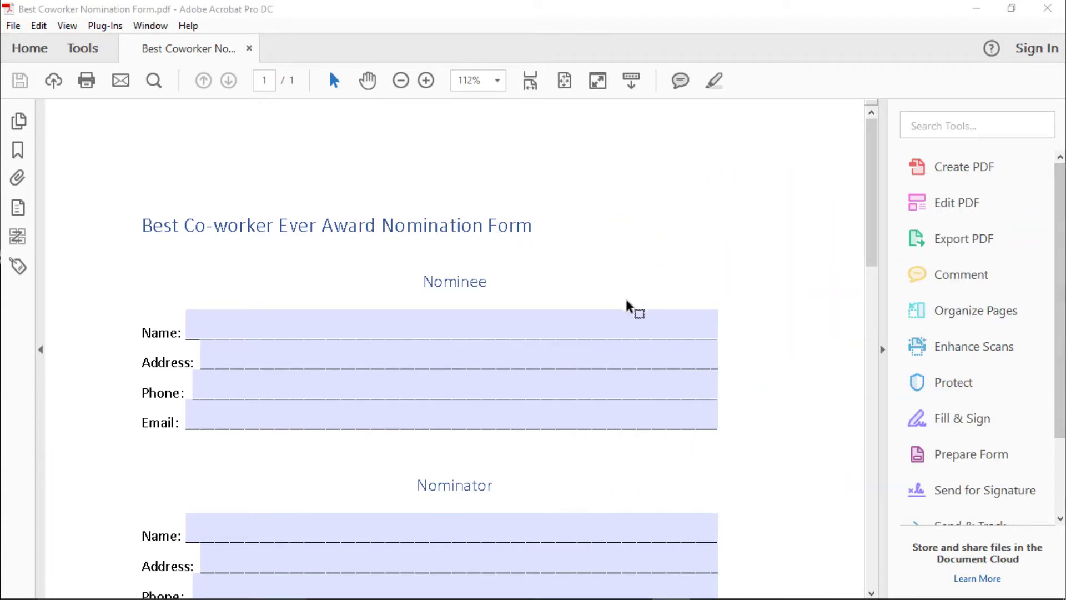
# - Enter "test" in the nominee's Name field as a trial and clear it again
pyautogui.click(595, 319)
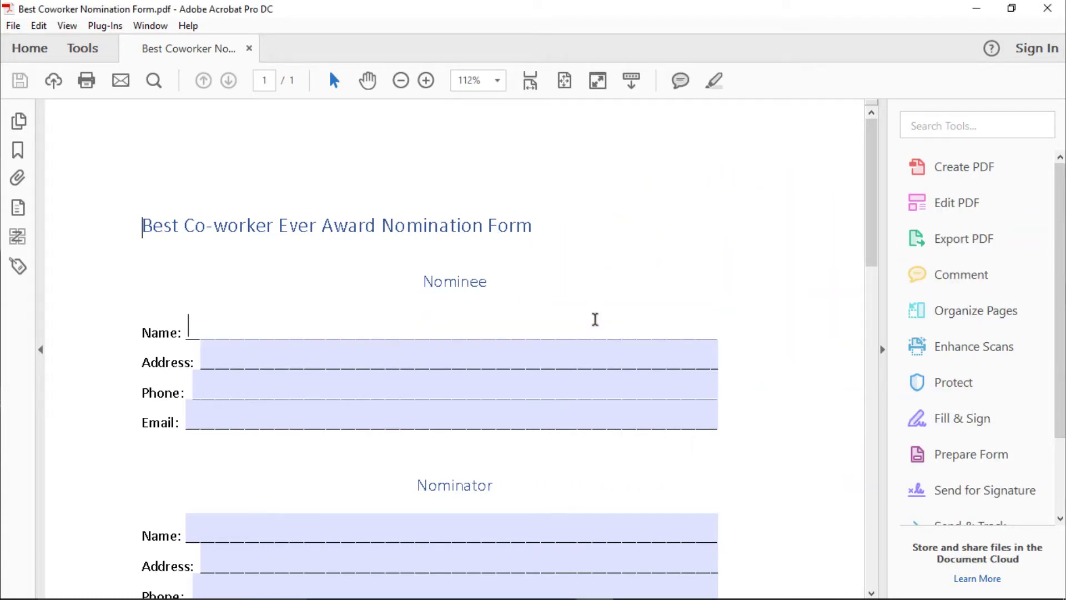
pyautogui.write('test')
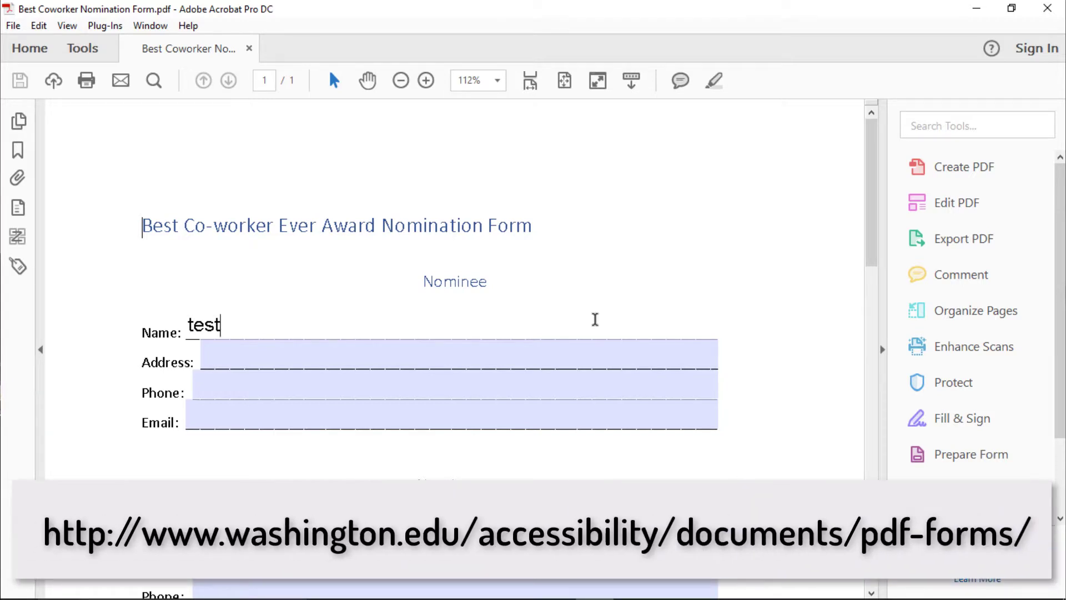
pyautogui.press('BackSpace')
pyautogui.press('BackSpace')
pyautogui.press('BackSpace')
pyautogui.press('BackSpace')
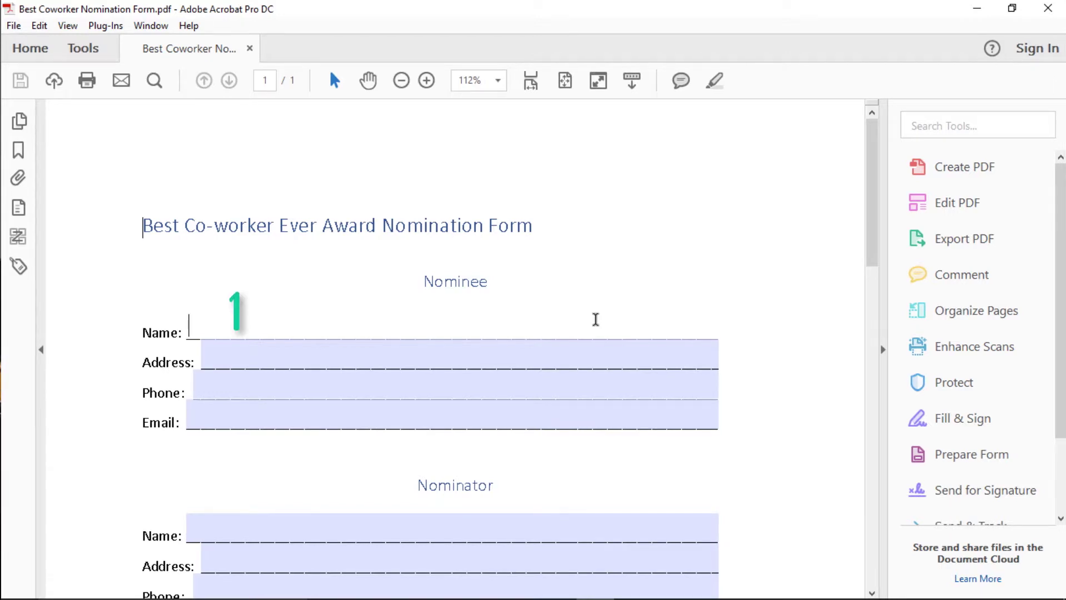
# - Move the keyboard focus through the Nominee and Nominator fields one by one to check the form's tab order
pyautogui.press('Tab')
pyautogui.press('Tab')
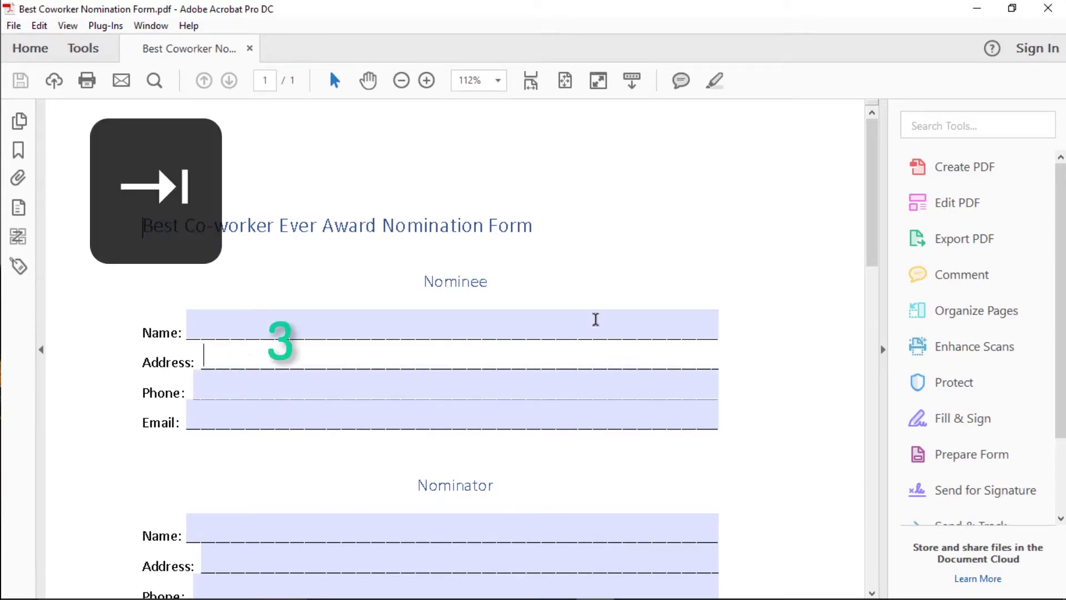
pyautogui.press('Tab')
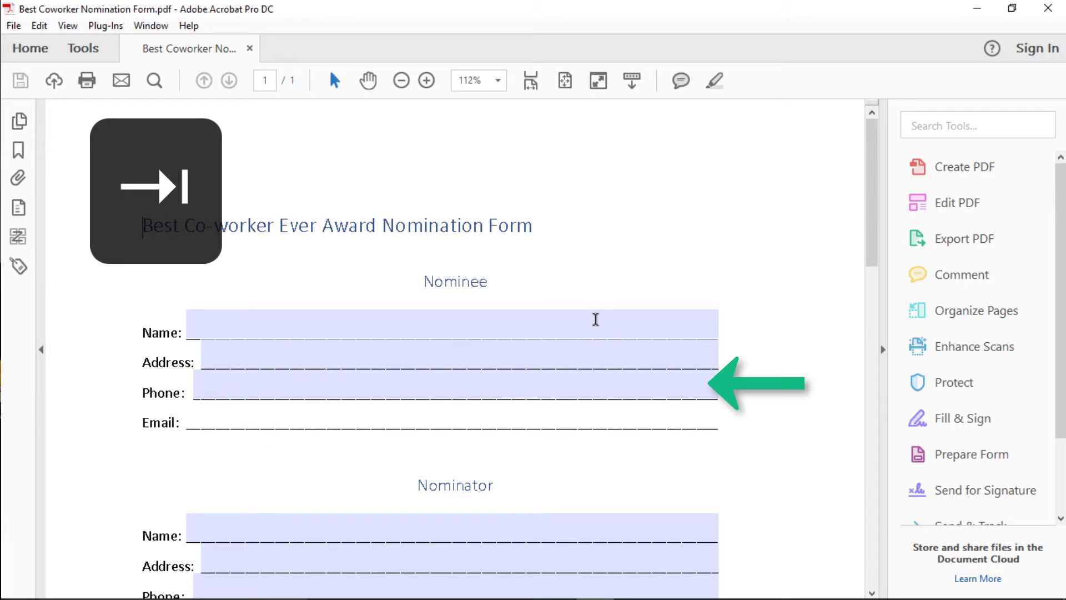
pyautogui.press('Tab')
pyautogui.press('Tab')
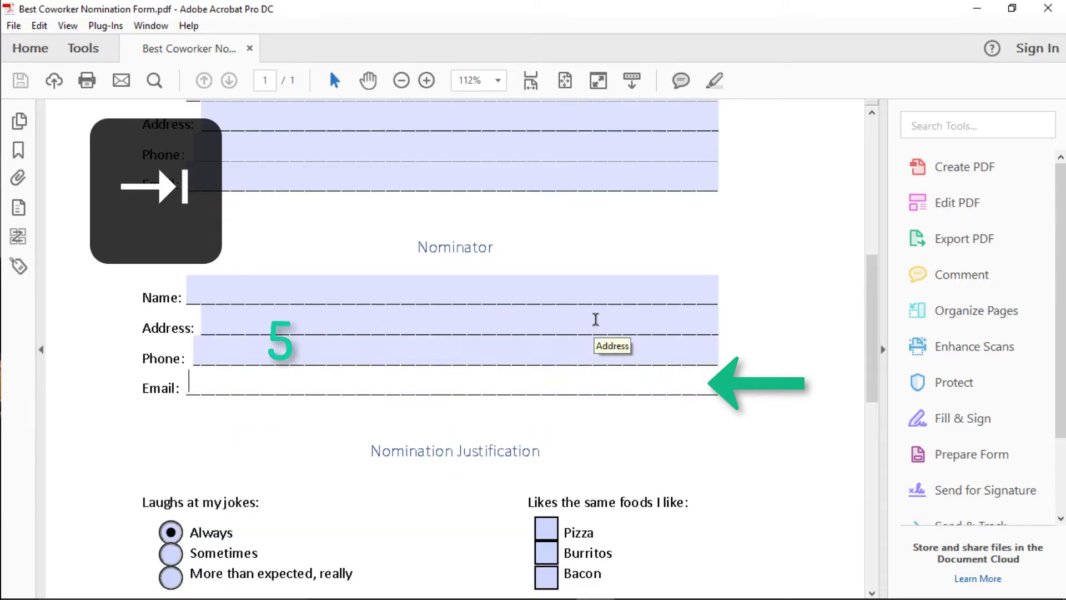
pyautogui.press('Tab')
pyautogui.press('Tab')
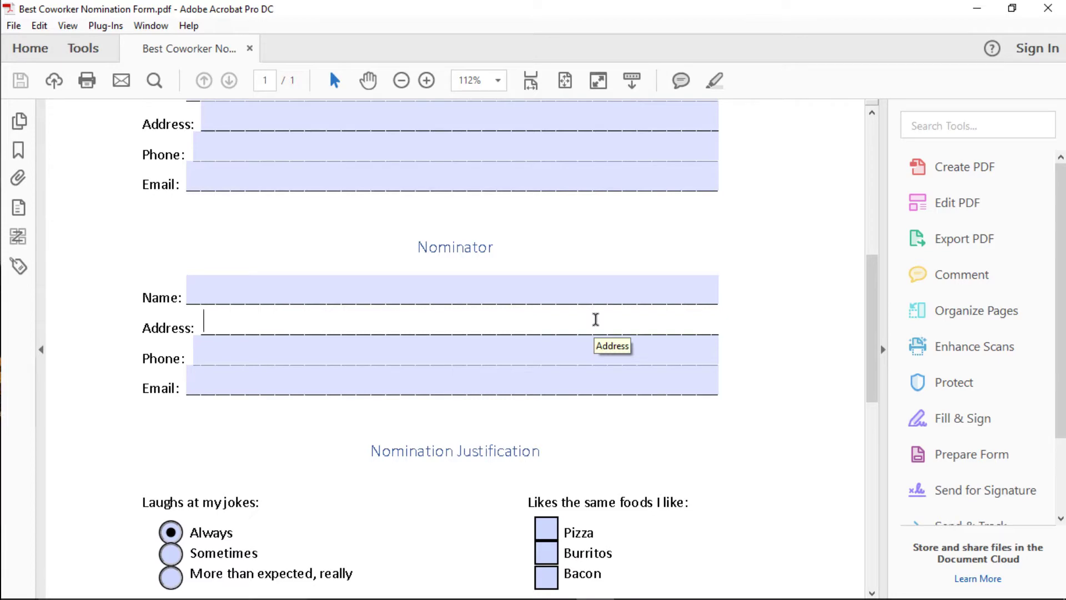
pyautogui.press('Tab')
pyautogui.press('Tab')
pyautogui.press('Tab')
pyautogui.press('Tab')
pyautogui.press('Tab')
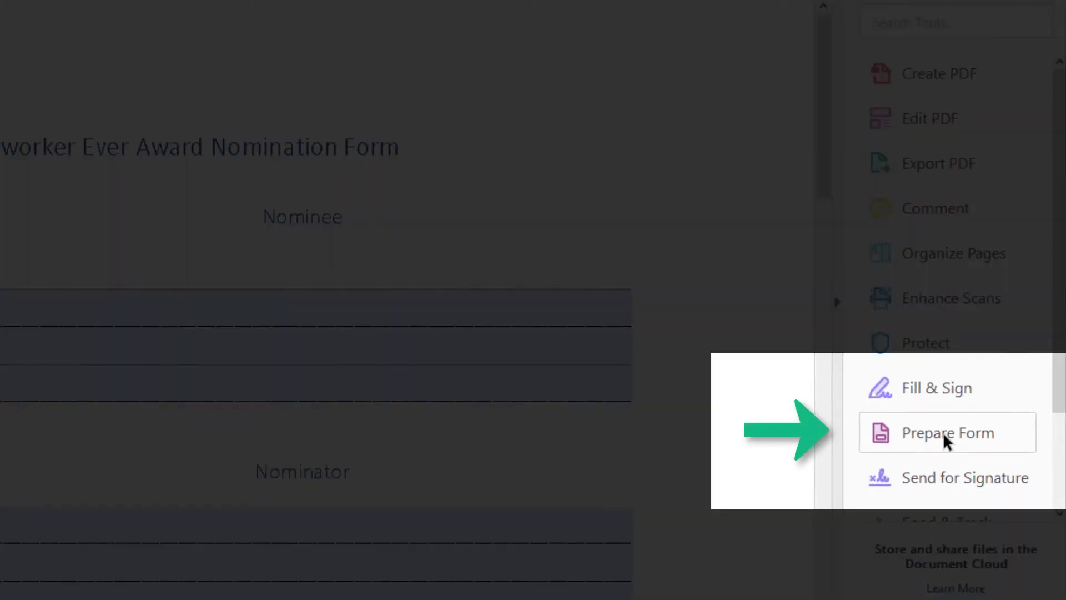
# - Open the form for editing with Prepare Form and move the Address field above Phone in the field order
pyautogui.click(943, 432)
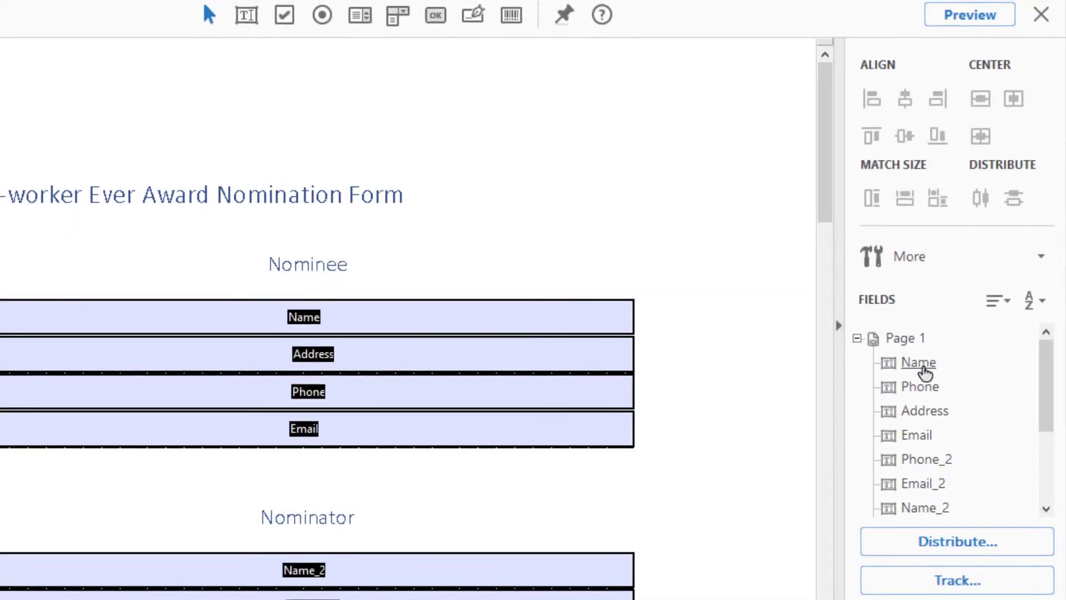
pyautogui.click(921, 366)
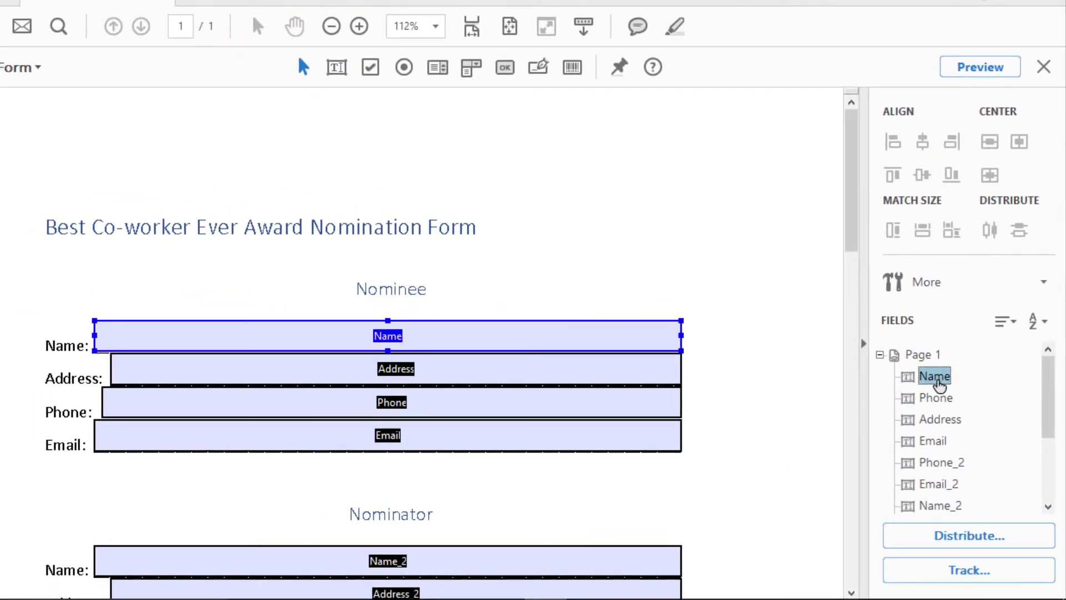
pyautogui.click(936, 398)
pyautogui.click(939, 422)
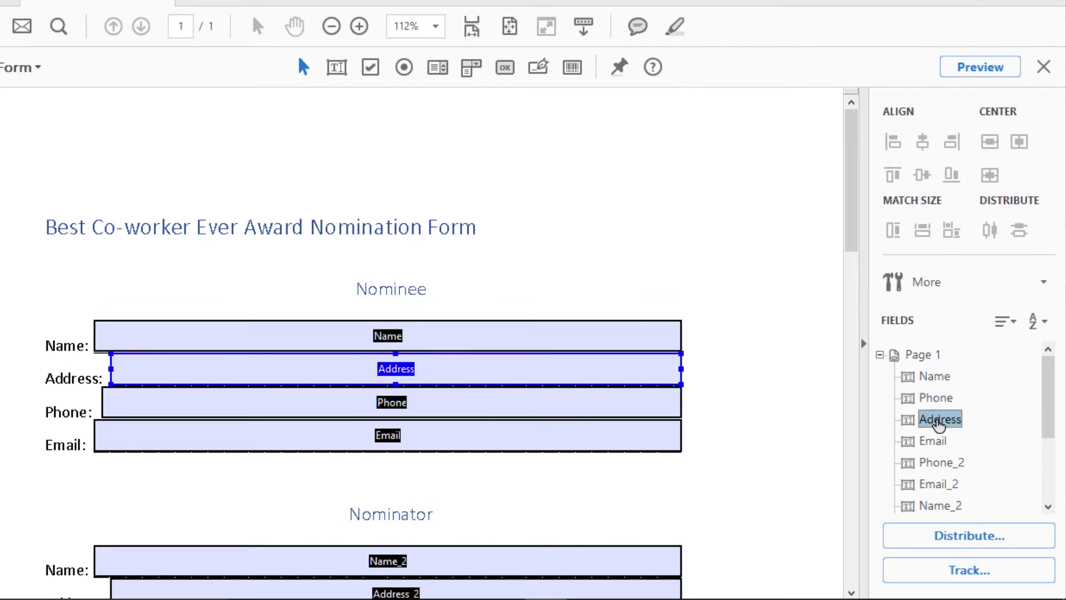
pyautogui.moveTo(939, 422); pyautogui.dragTo(935, 389)
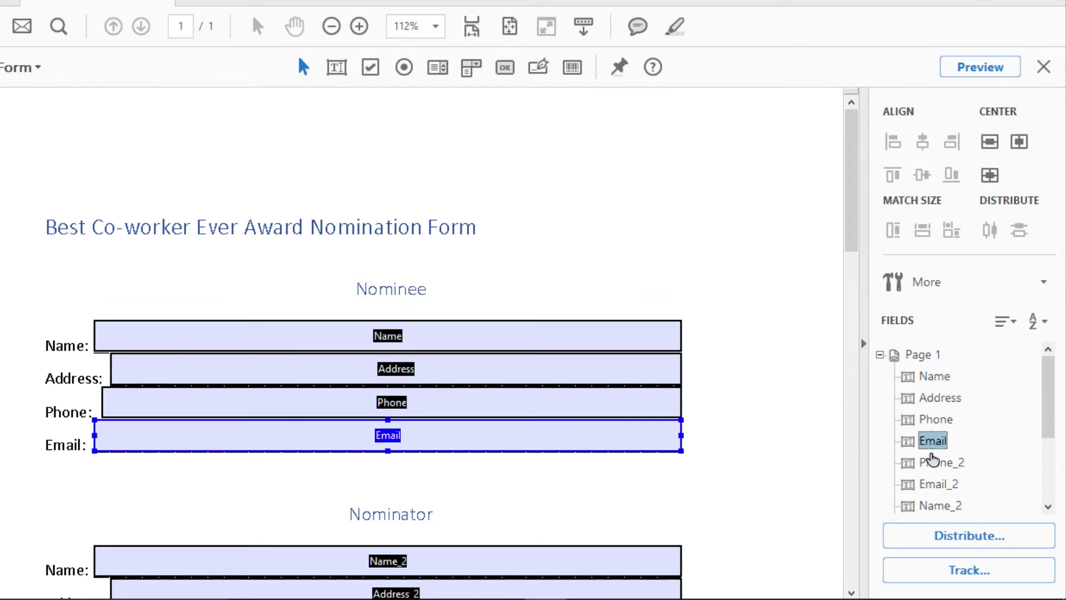
# - Reorder the nominator fields so that Name_2 and Address_2 come before Phone_2 and Email_2
pyautogui.scroll(-1, 933, 455)
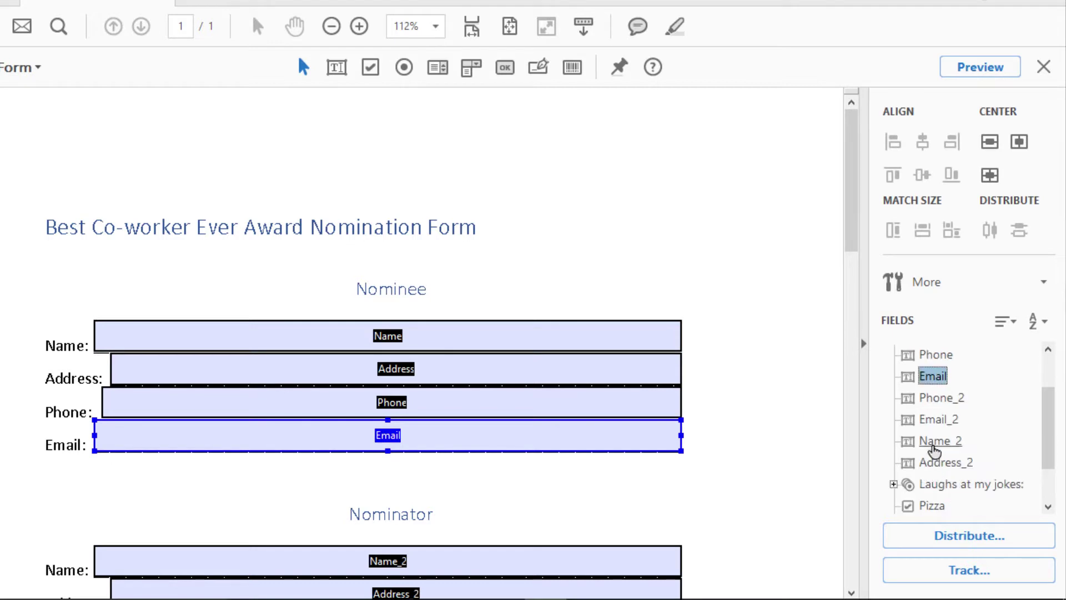
pyautogui.click(935, 399)
pyautogui.click(939, 420)
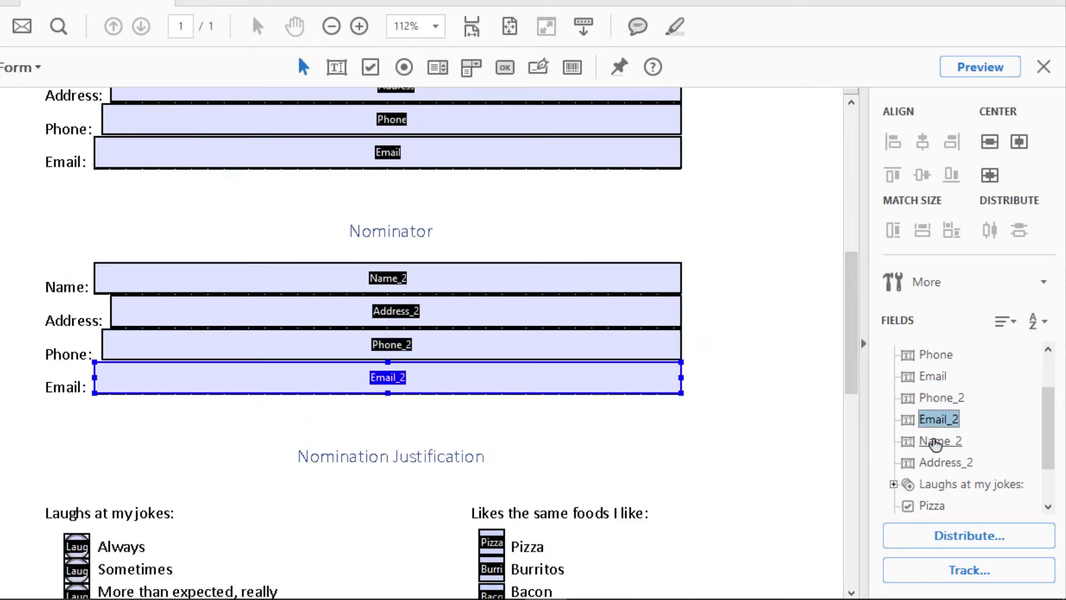
pyautogui.moveTo(938, 442); pyautogui.dragTo(935, 391)
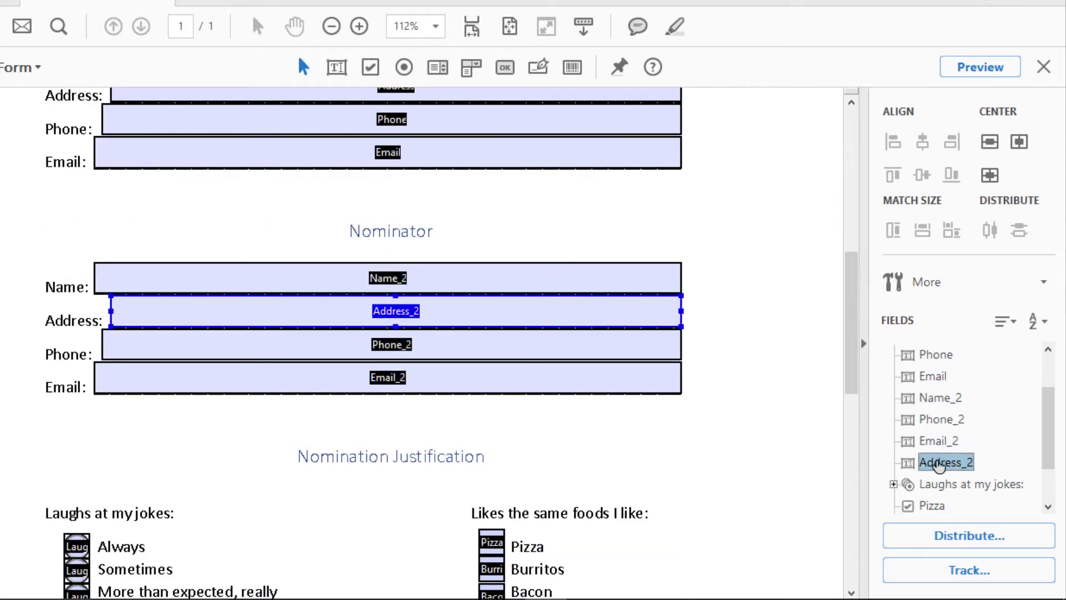
pyautogui.moveTo(939, 466); pyautogui.dragTo(934, 410)
pyautogui.click(937, 398)
pyautogui.click(942, 419)
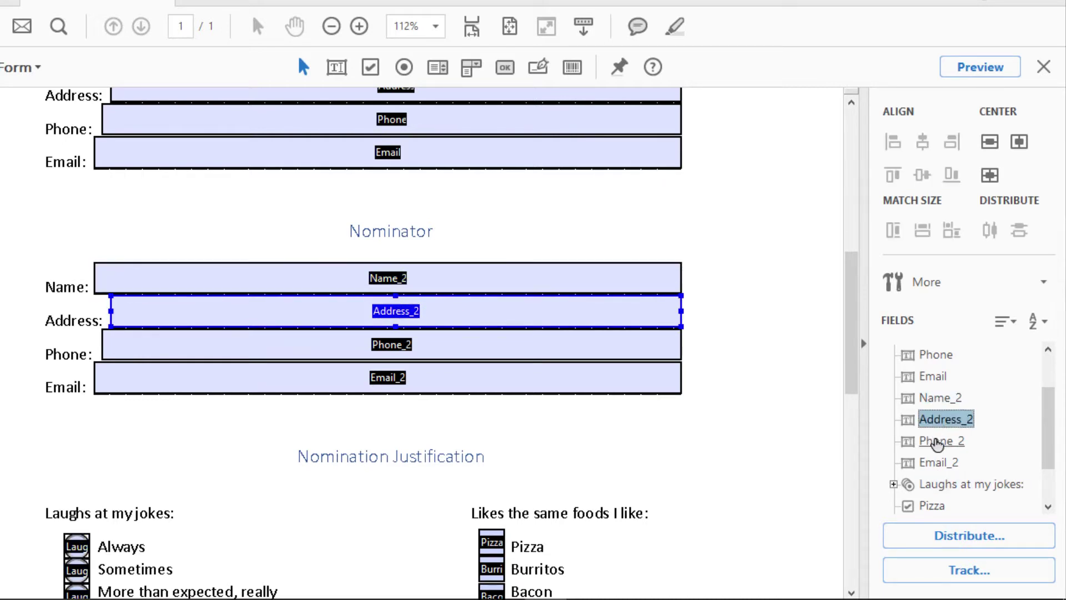
# - Check the order of the remaining fields: Phone_2, Email_2, the "Laughs at my jokes" radio buttons and the food check boxes
pyautogui.click(939, 440)
pyautogui.click(938, 462)
pyautogui.scroll(-1, 916, 450)
pyautogui.click(894, 438)
pyautogui.scroll(-2, 917, 439)
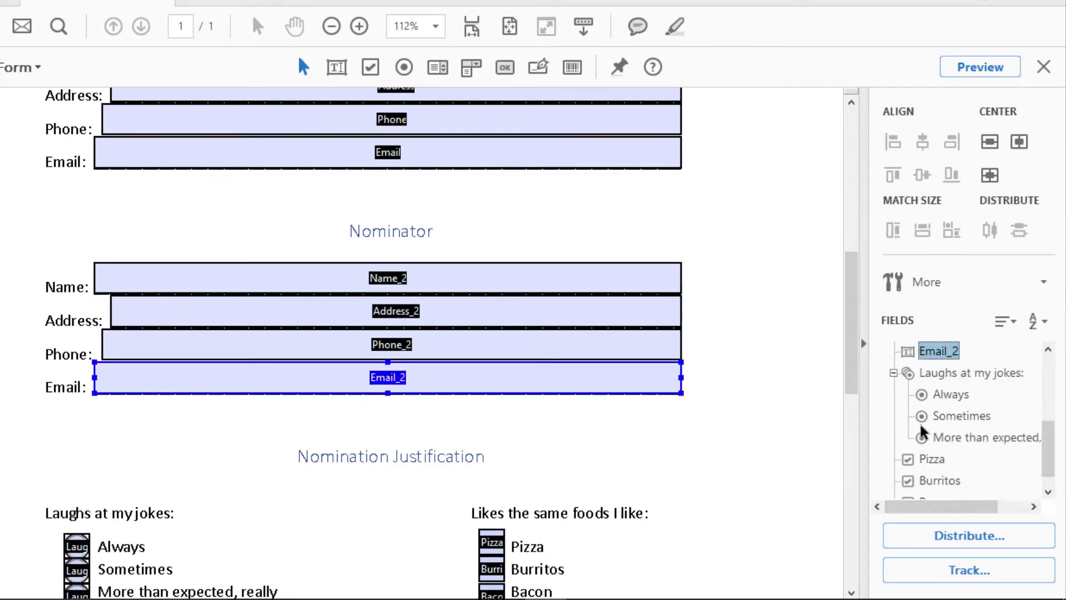
pyautogui.click(940, 383)
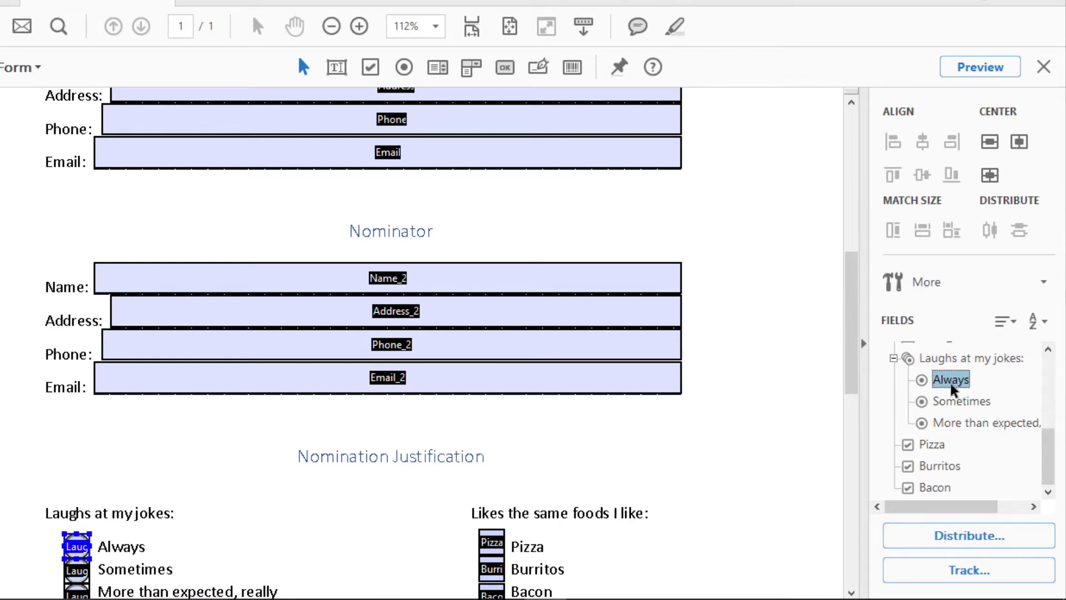
pyautogui.click(955, 404)
pyautogui.click(956, 425)
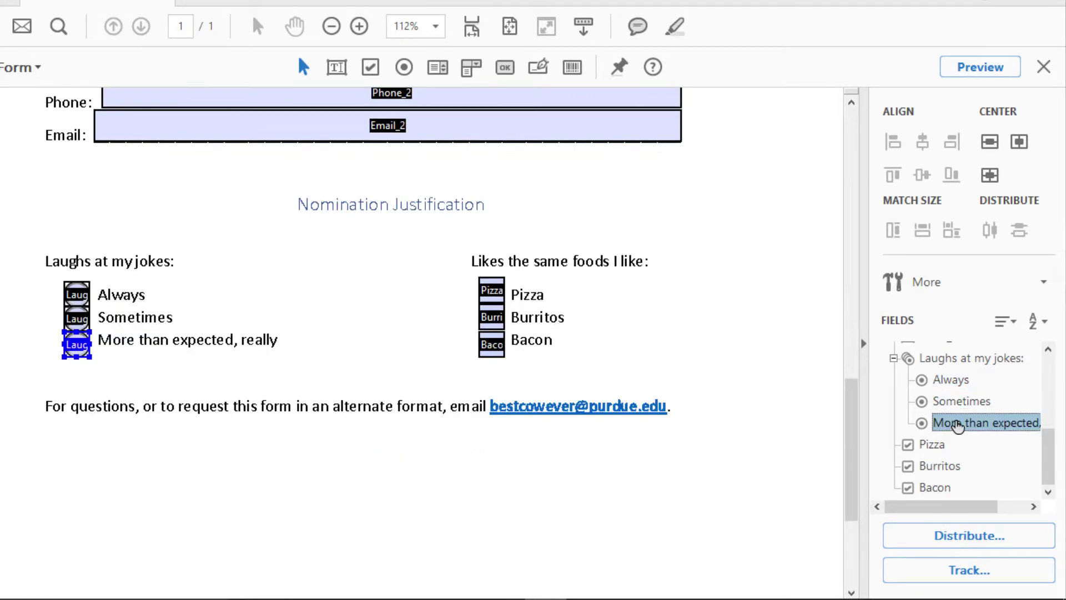
pyautogui.click(933, 446)
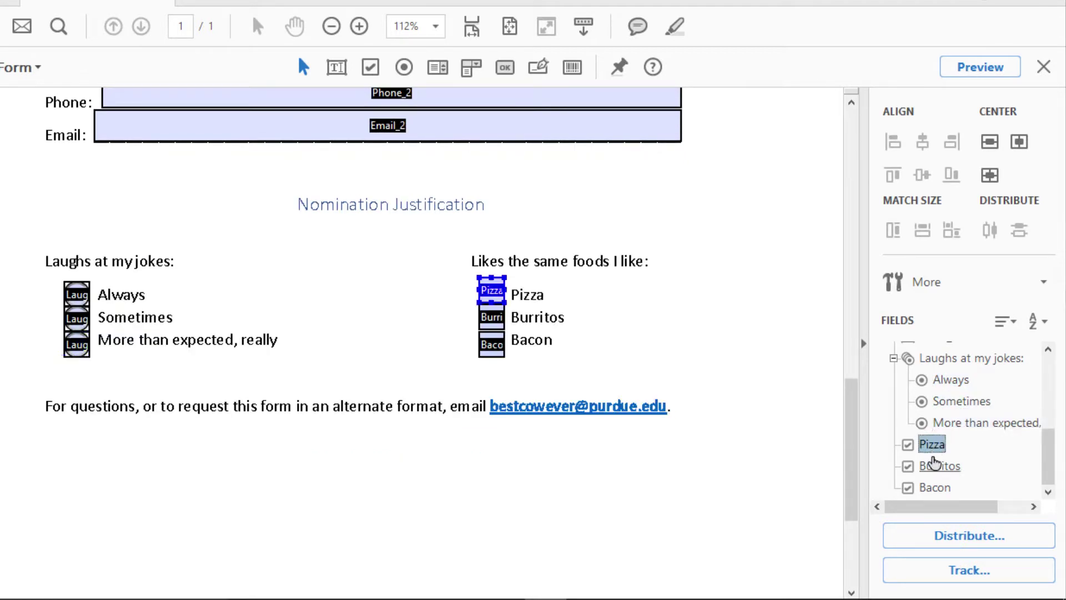
pyautogui.click(934, 467)
pyautogui.click(935, 488)
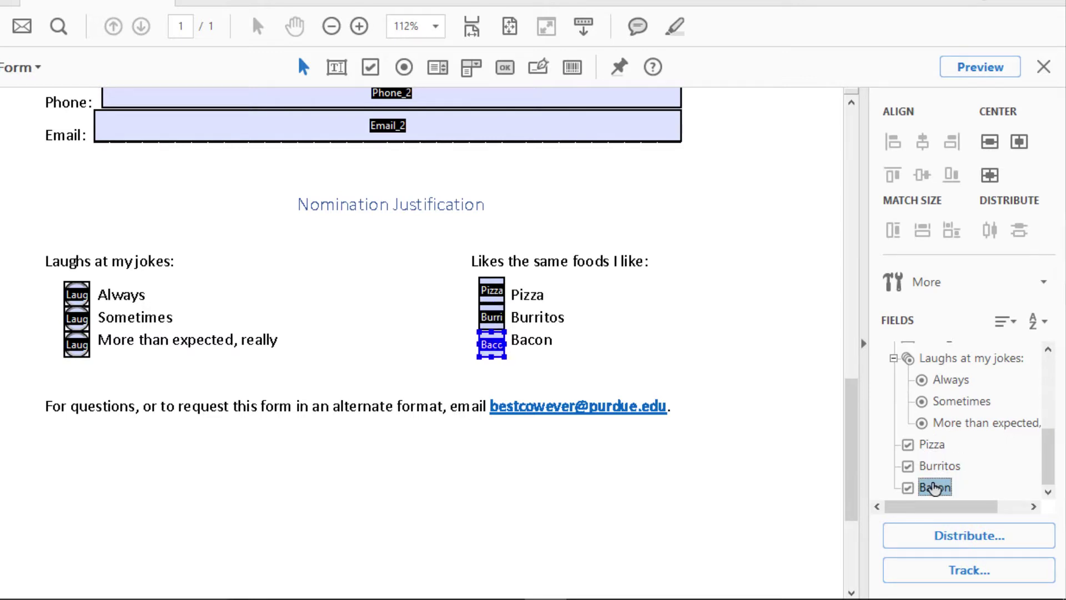
# - Open the properties of the nominee's Name field and add "Nominee" in front of its tooltip text
pyautogui.scroll(3, 804, 431)
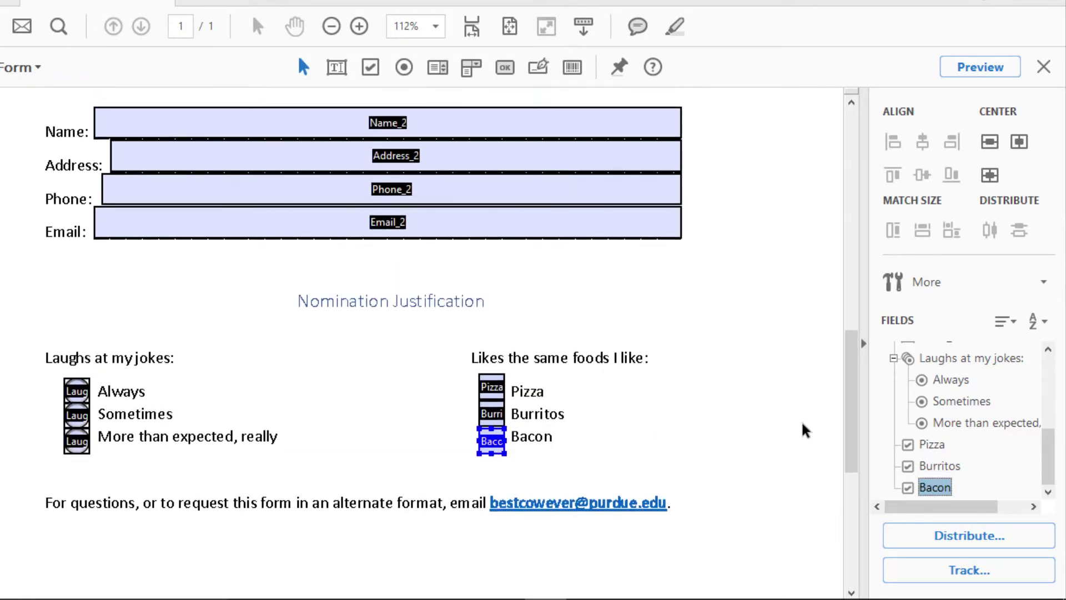
pyautogui.scroll(4, 804, 431)
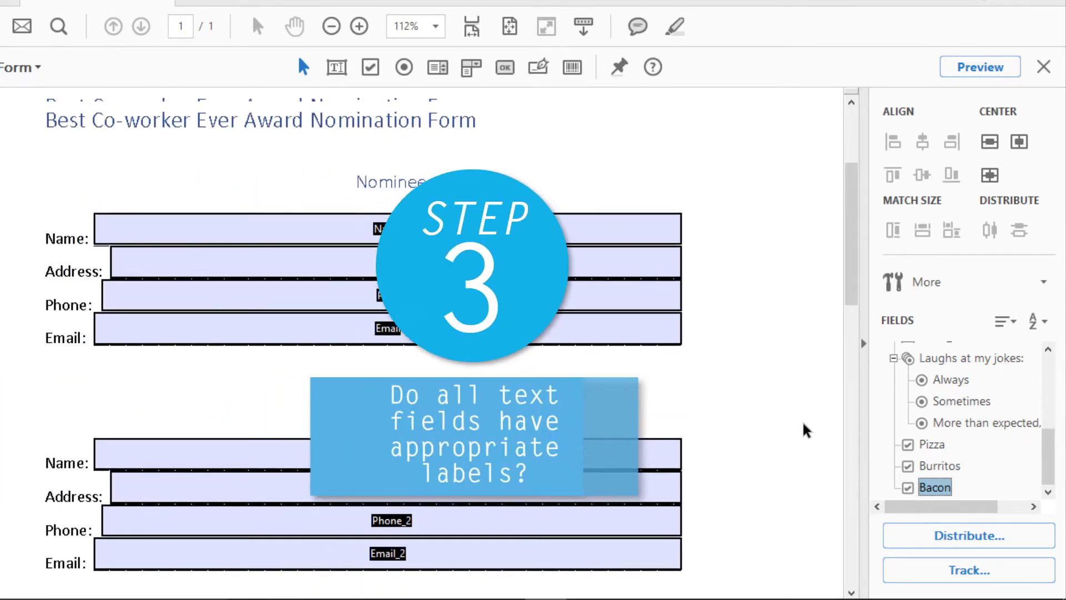
pyautogui.scroll(1, 806, 430)
pyautogui.scroll(10, 1025, 433)
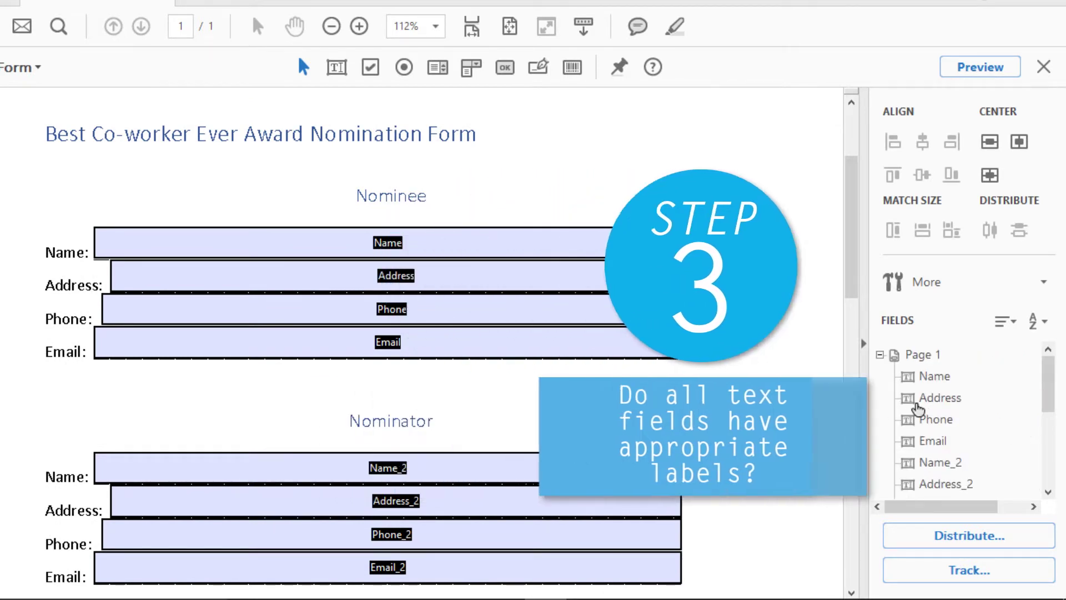
pyautogui.click(441, 245)
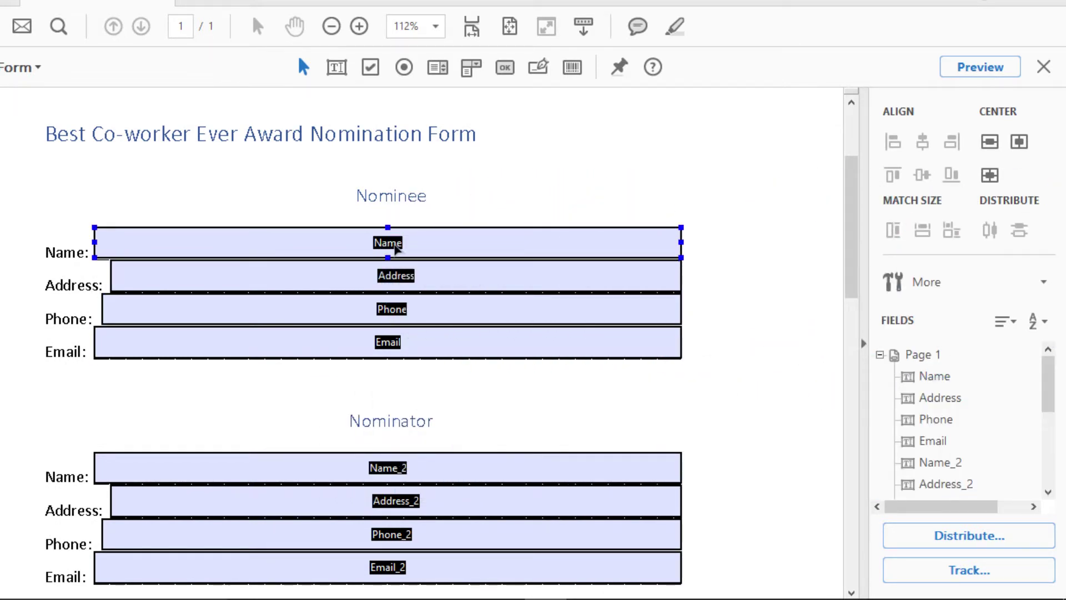
pyautogui.rightClick(396, 248)
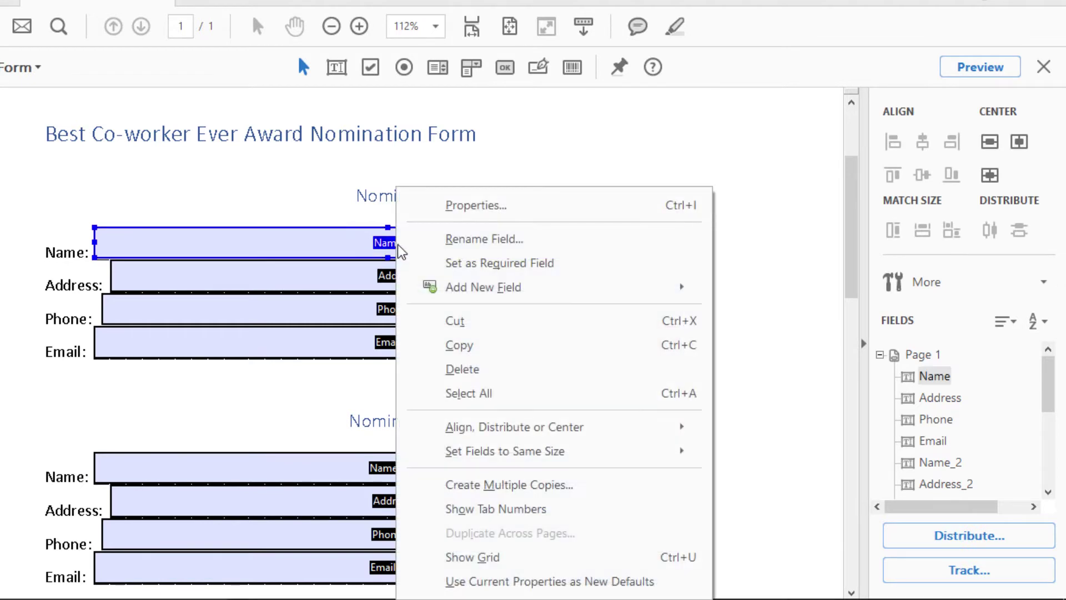
pyautogui.click(452, 214)
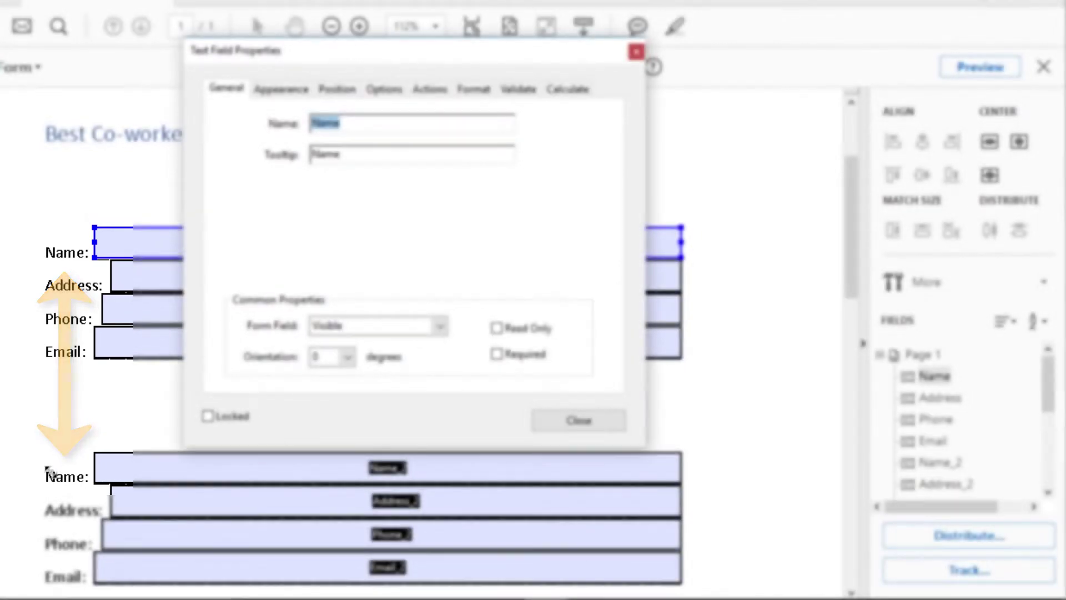
pyautogui.moveTo(379, 54); pyautogui.dragTo(669, 136)
pyautogui.doubleClick(606, 231)
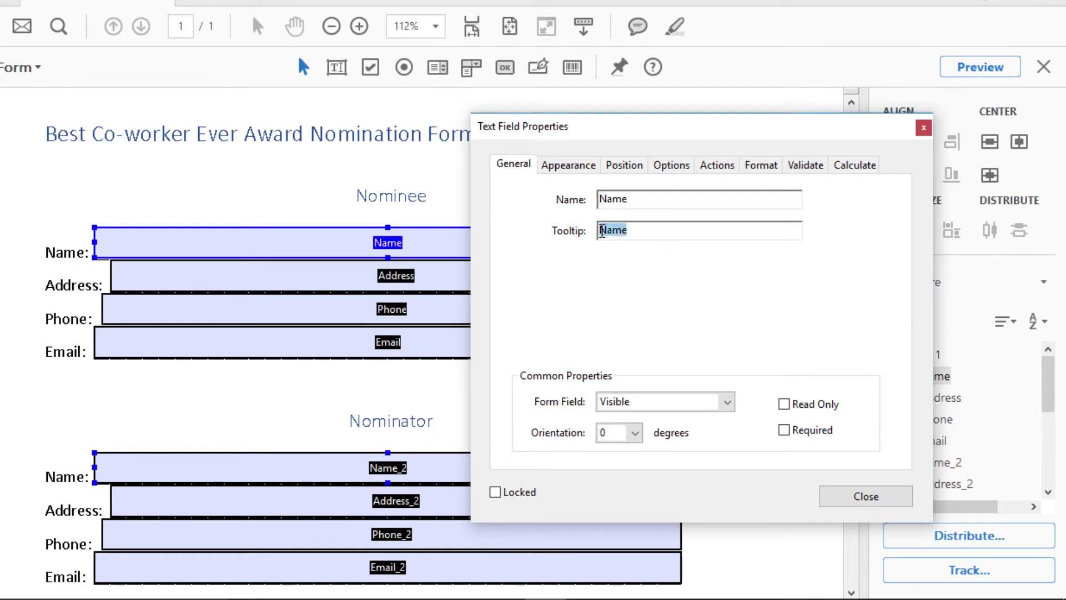
pyautogui.click(604, 231)
pyautogui.write('Nominee')
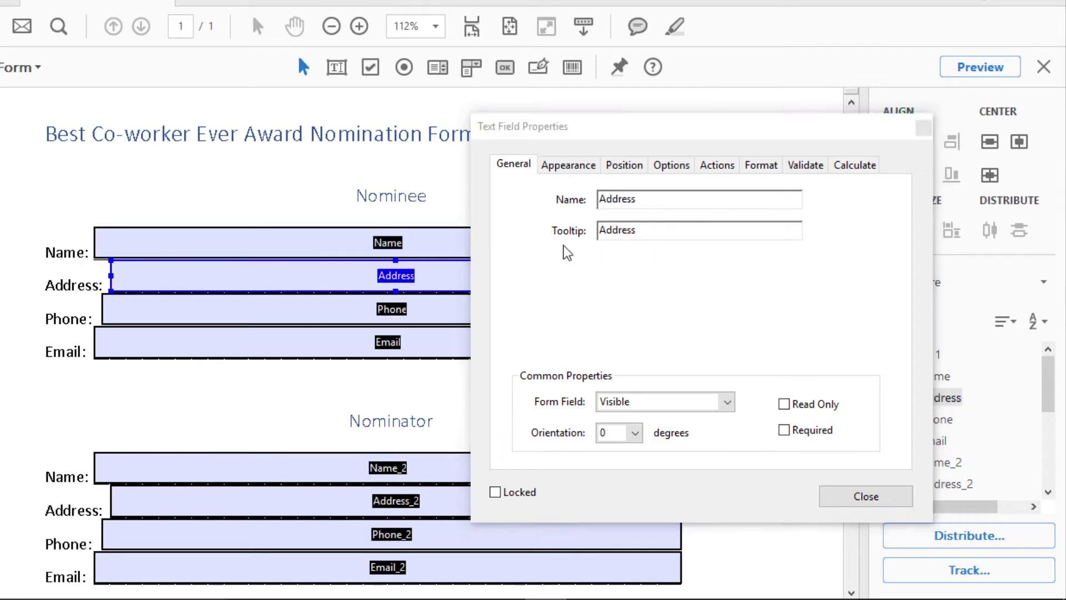
# - Add "Nominee" in front of the tooltips of the nominee's Address, Phone and Email fields
pyautogui.hotkey('ctrl', 'v')
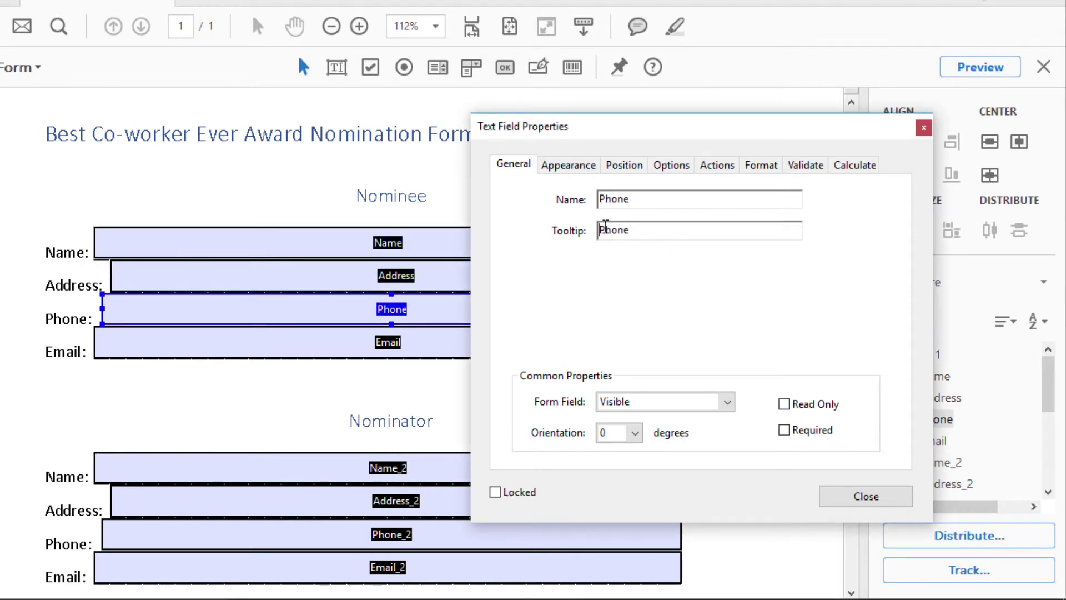
pyautogui.hotkey('ctrl', 'v')
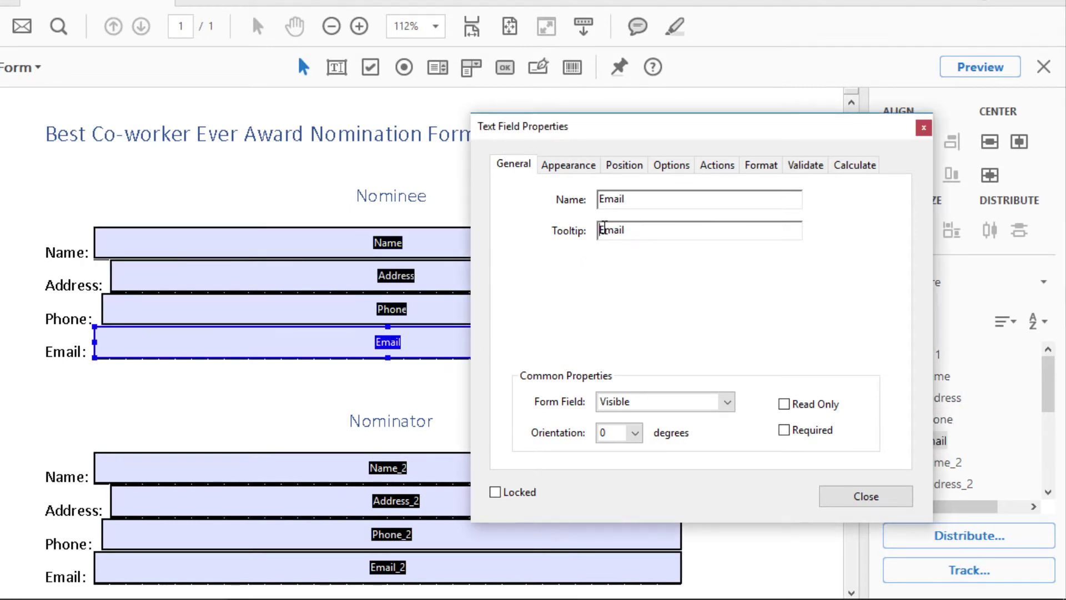
pyautogui.hotkey('ctrl', 'v')
# - Add "Nominator" in front of the tooltips of Name_2, Address_2, Phone_2 and Email_2, and close the field properties
pyautogui.write('N')
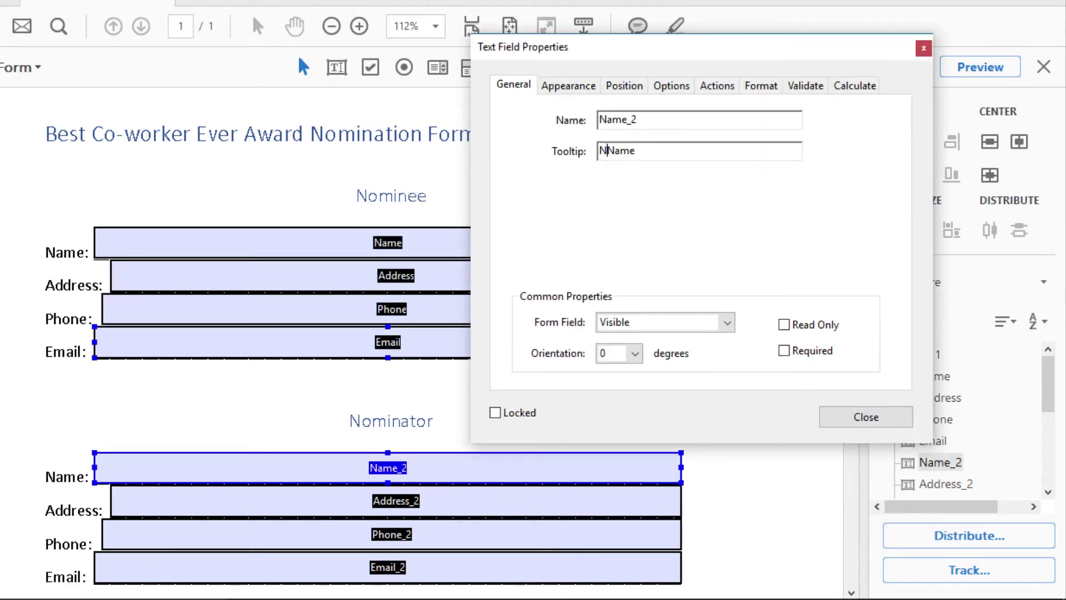
pyautogui.write('ominator')
pyautogui.click(411, 500)
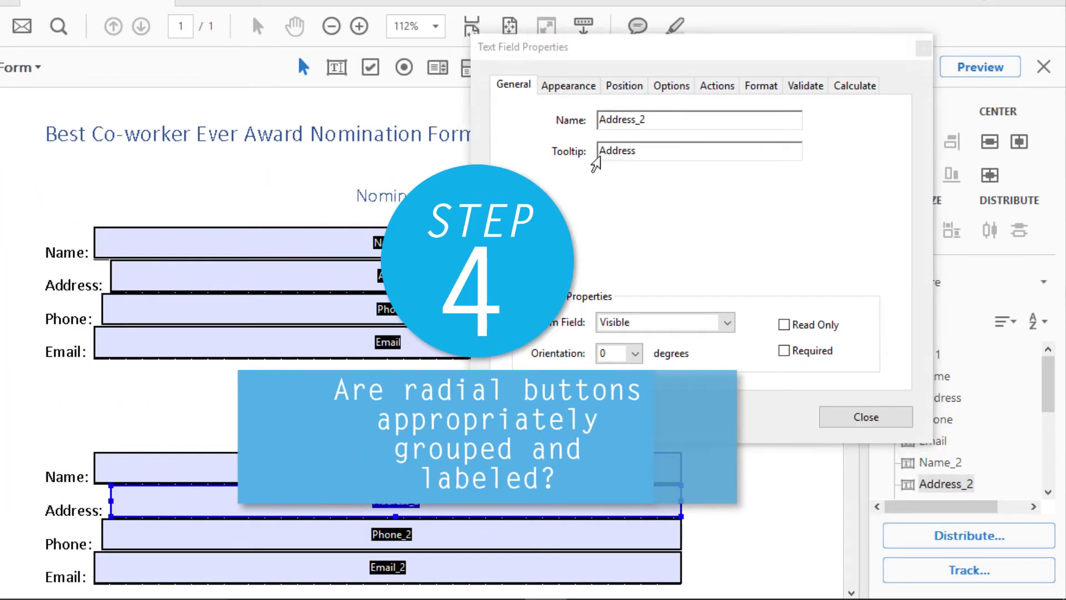
pyautogui.write('Nominator')
pyautogui.click(413, 532)
pyautogui.click(600, 151)
pyautogui.write('Nominator')
pyautogui.click(444, 564)
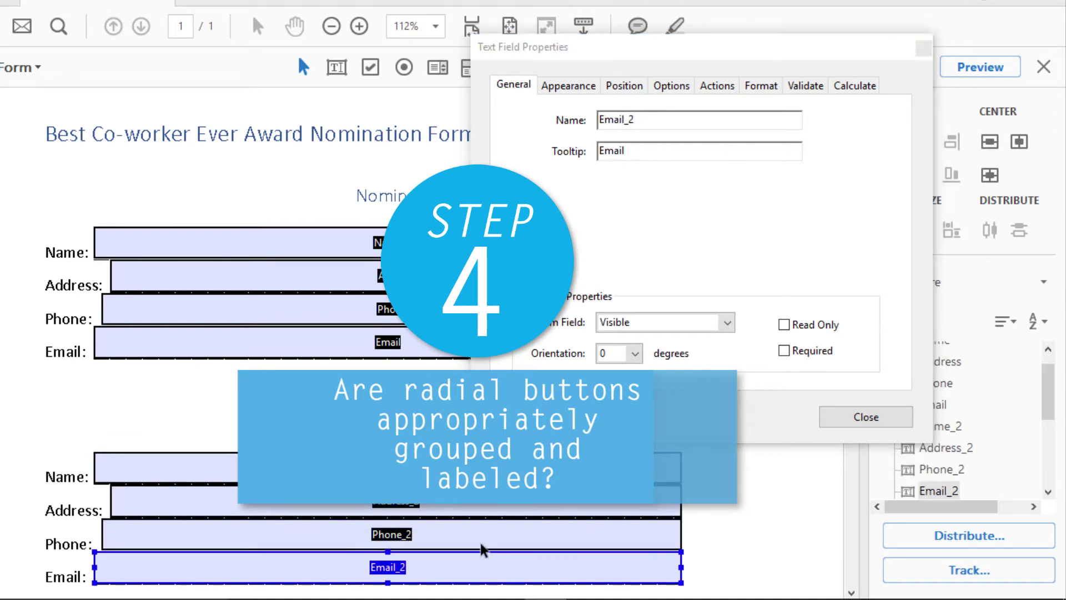
pyautogui.click(601, 152)
pyautogui.write('Nominator')
pyautogui.click(831, 415)
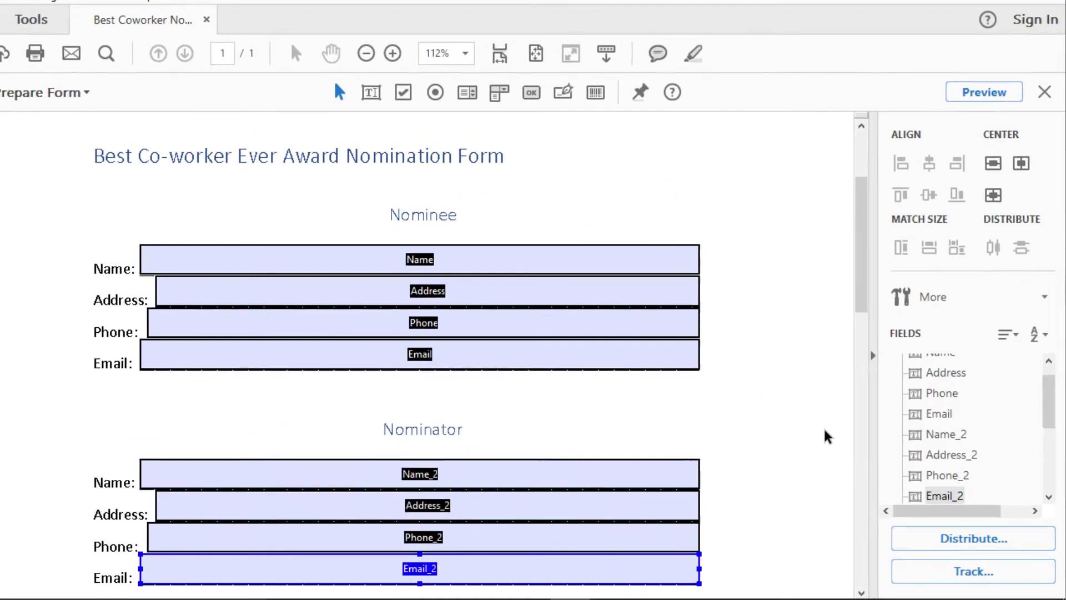
# - Preview the form, test the "Laughs at my jokes" radio buttons, leave "Always" selected and return to form editing
pyautogui.scroll(-2, 815, 428)
pyautogui.scroll(-3, 838, 446)
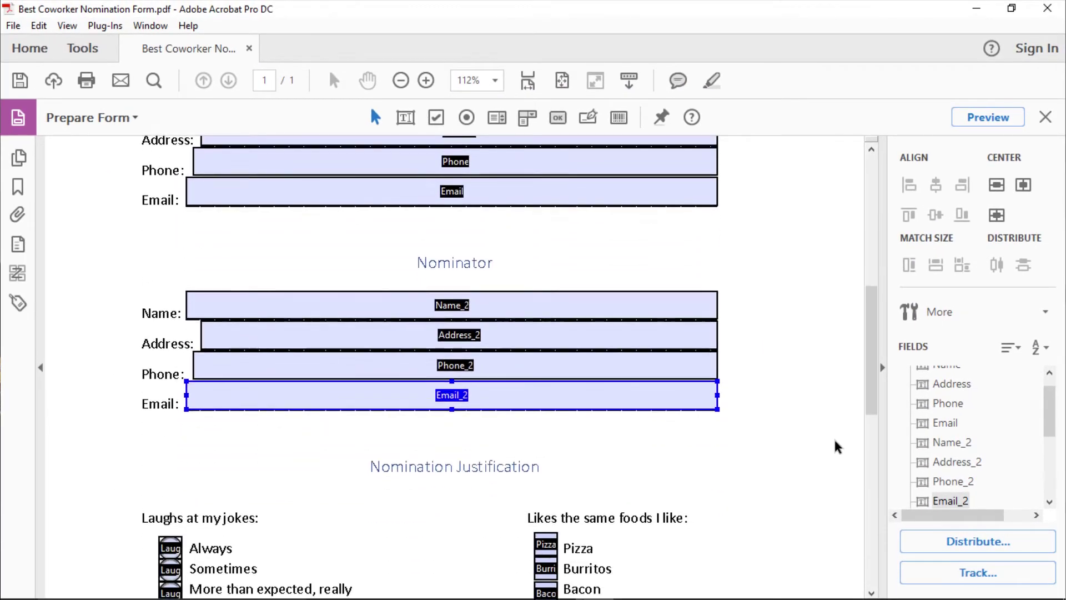
pyautogui.scroll(-1, 837, 446)
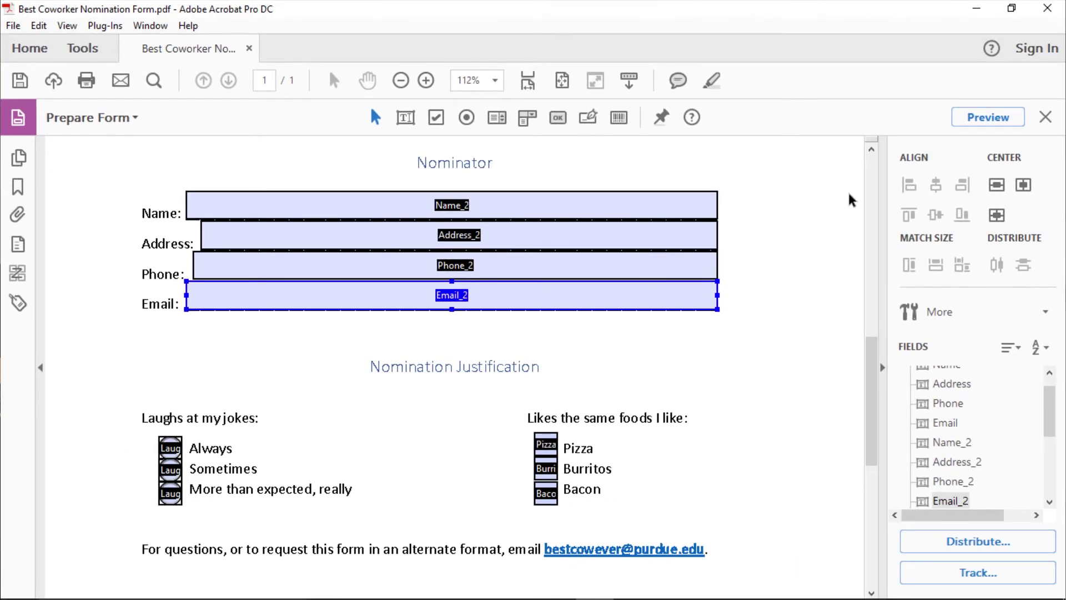
pyautogui.click(1003, 118)
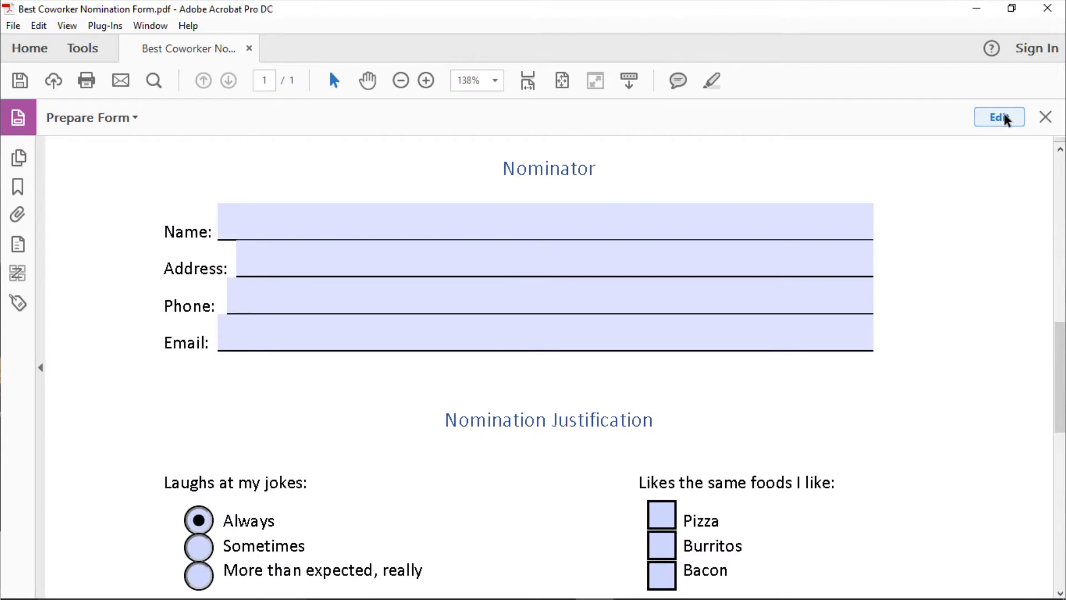
pyautogui.click(199, 547)
pyautogui.click(200, 576)
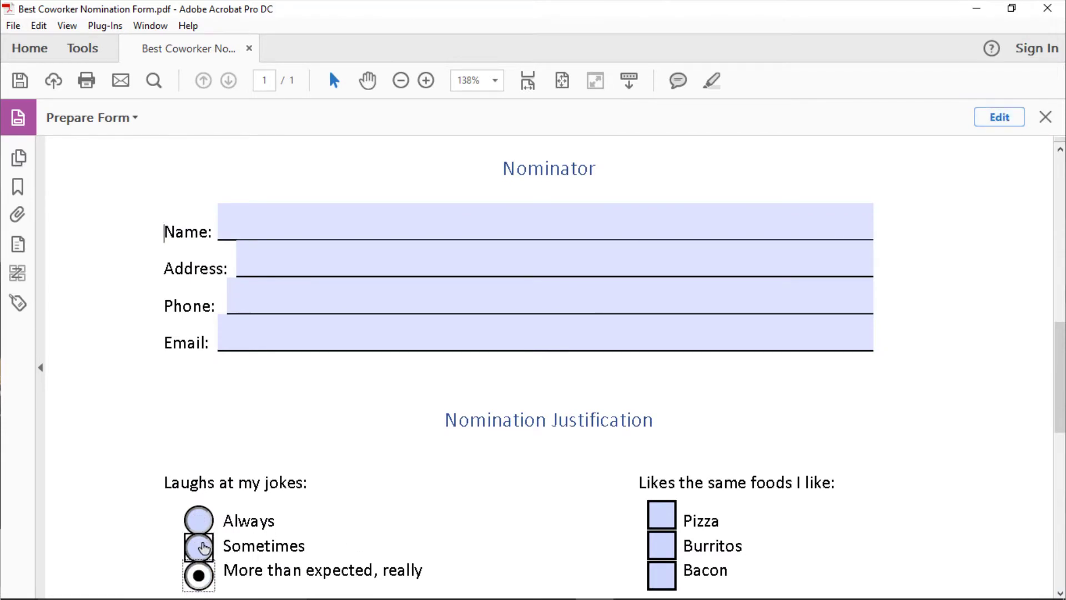
pyautogui.click(201, 520)
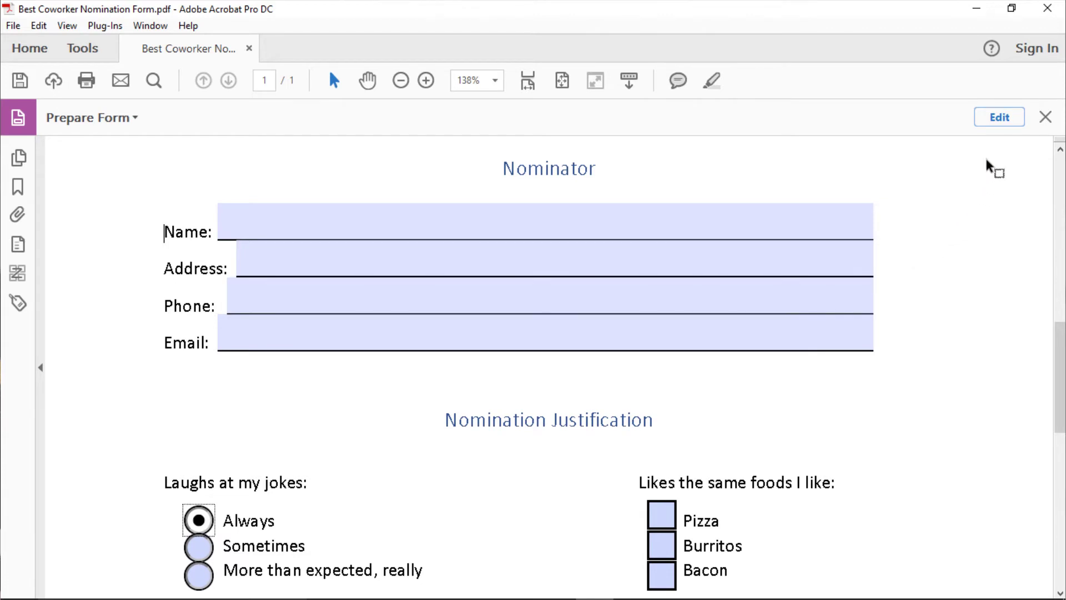
pyautogui.click(1000, 117)
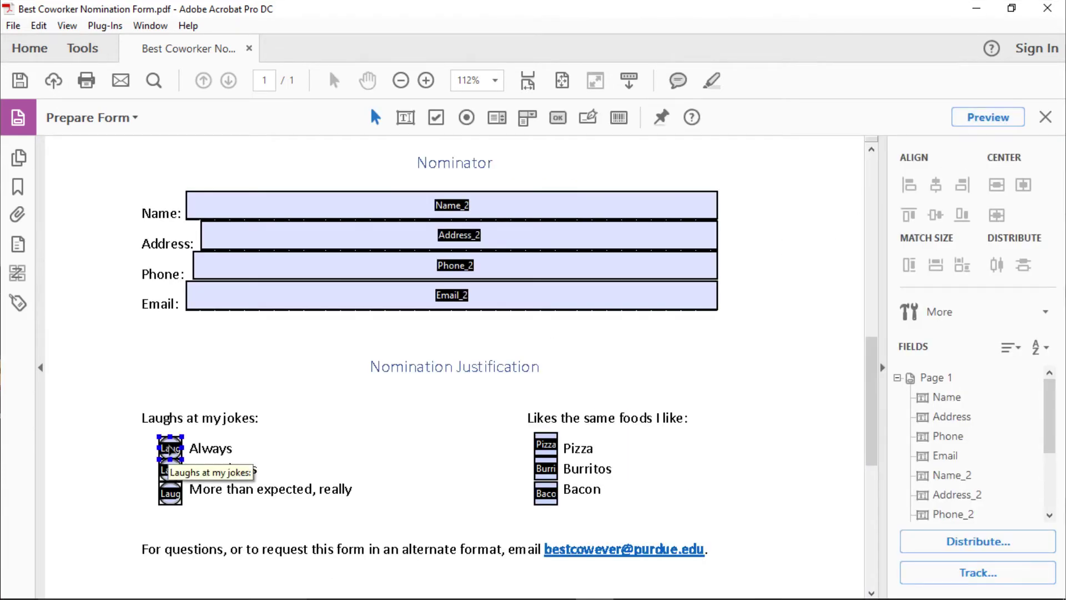
# - Open the properties of the "Always" radio button and compare the name and tooltip across the three "Laughs at my jokes" buttons
pyautogui.rightClick(170, 448)
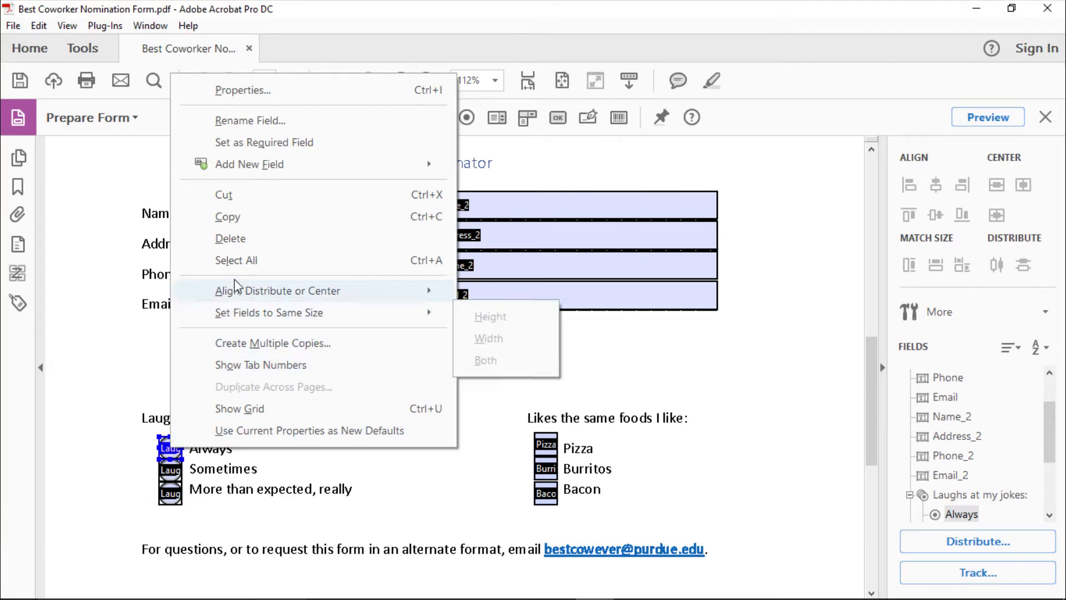
pyautogui.click(264, 90)
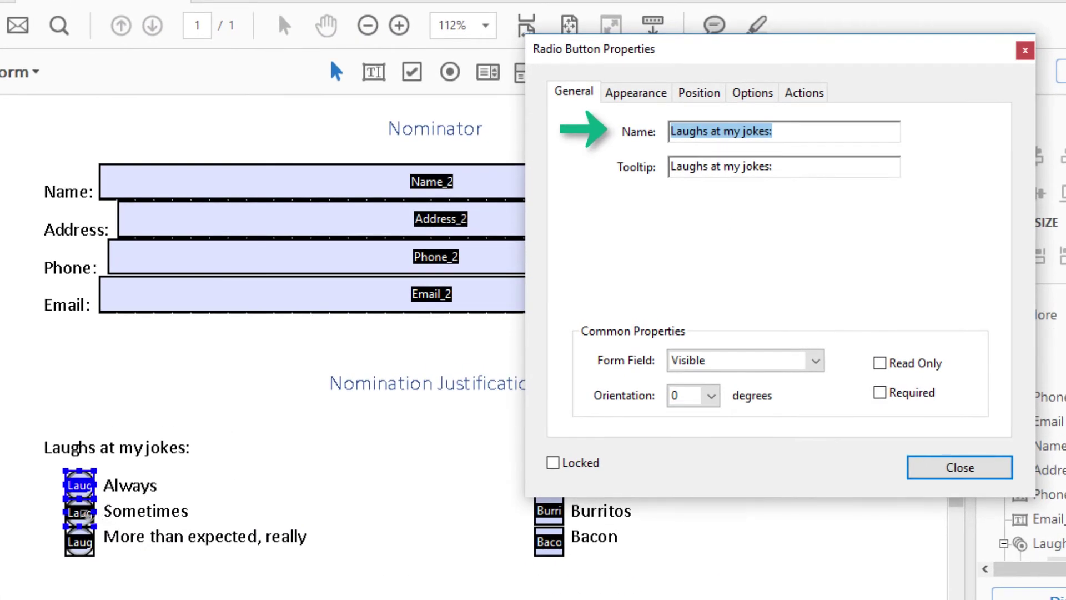
pyautogui.click(82, 513)
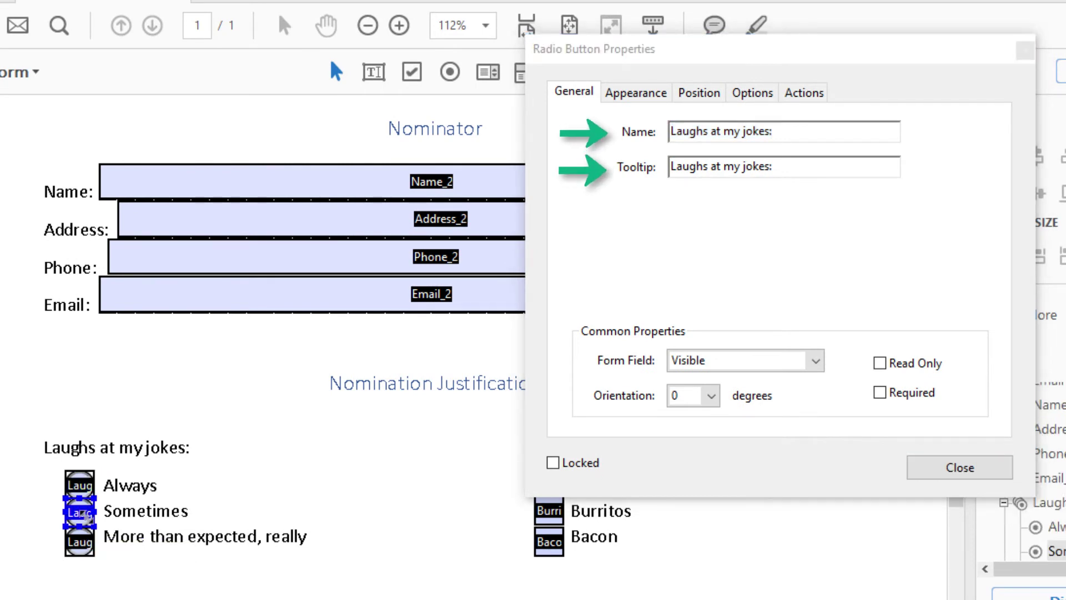
pyautogui.click(79, 541)
pyautogui.click(80, 485)
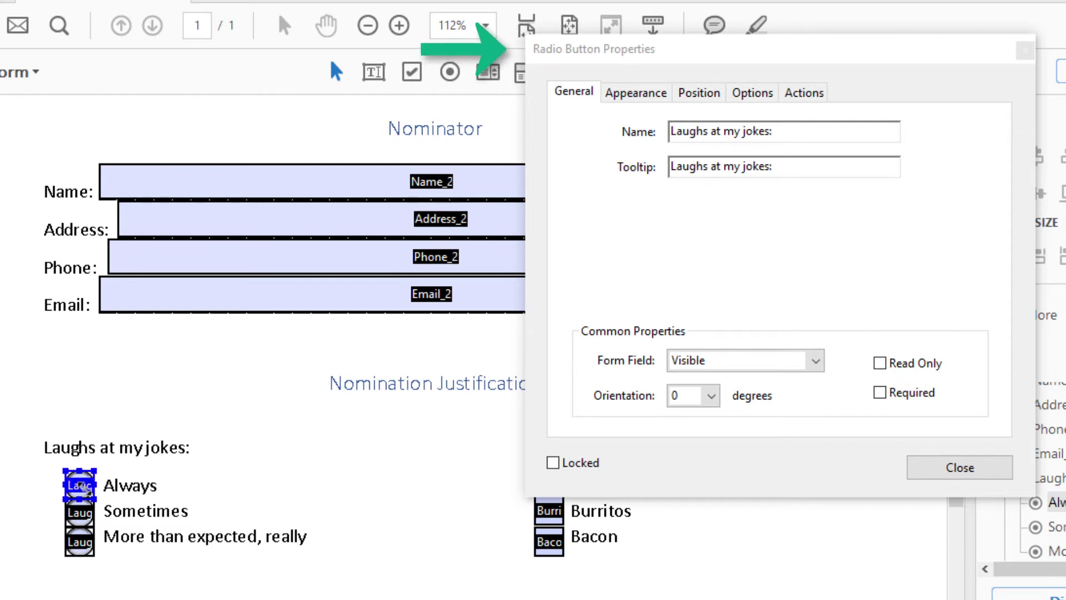
# - Check the radio button choice of "Always", "Sometimes" and "More than expected, really" in full, and close the properties
pyautogui.click(751, 96)
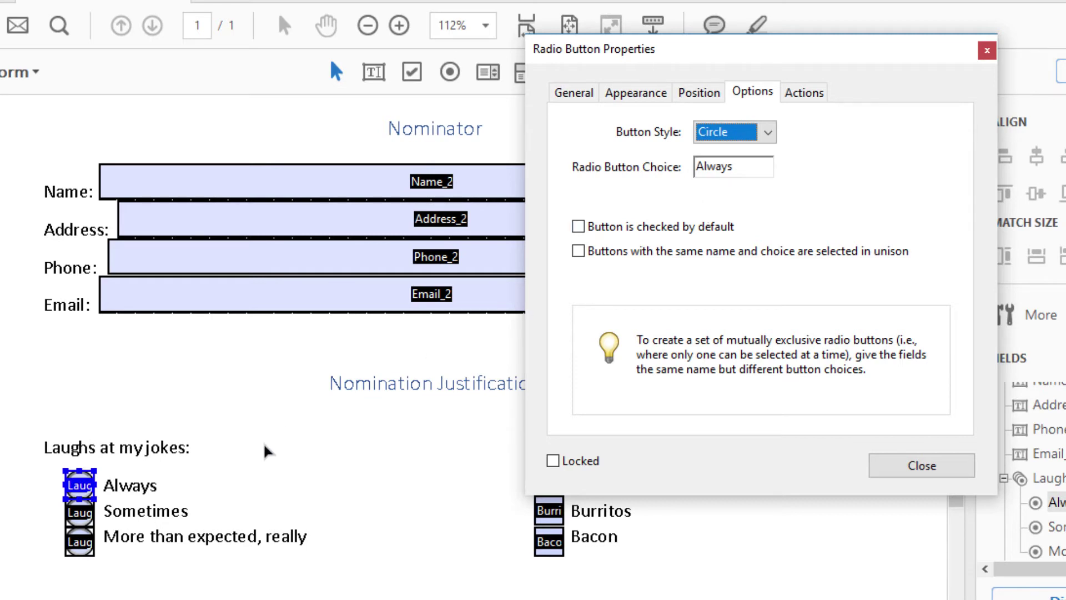
pyautogui.click(79, 513)
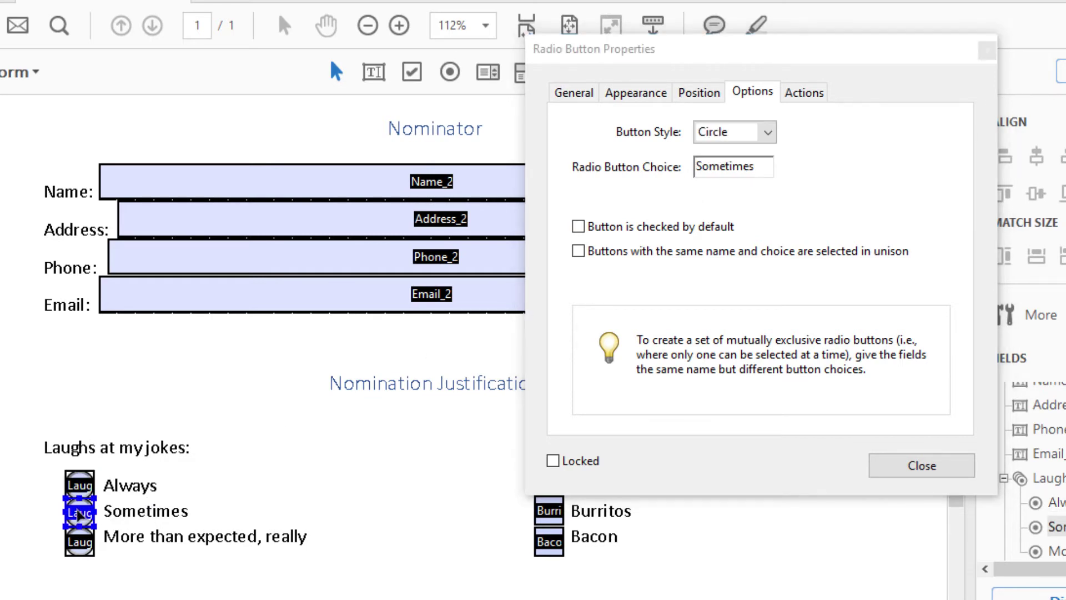
pyautogui.click(79, 542)
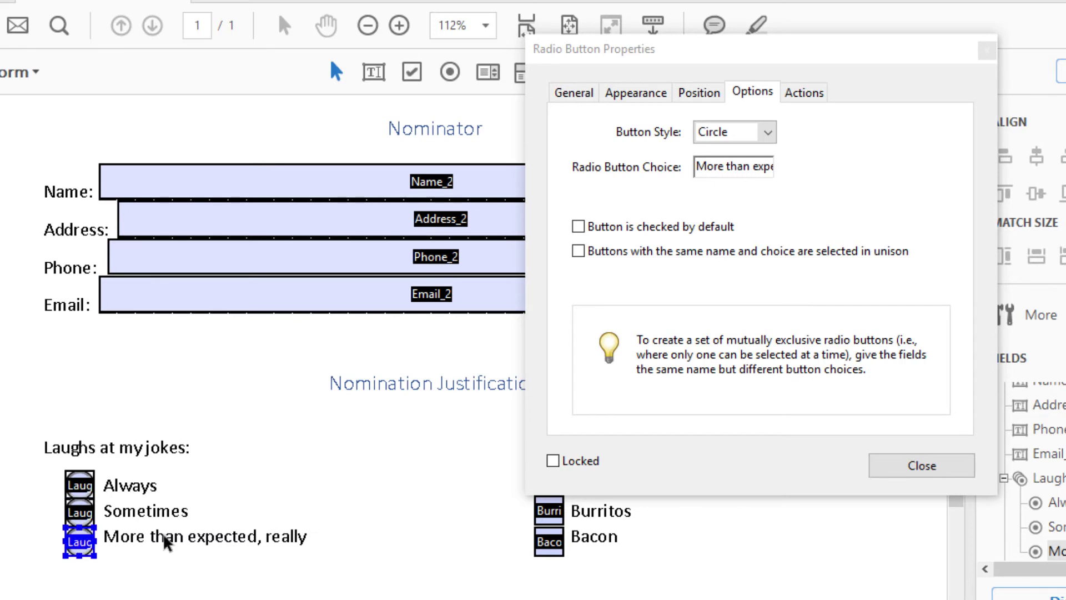
pyautogui.click(724, 168)
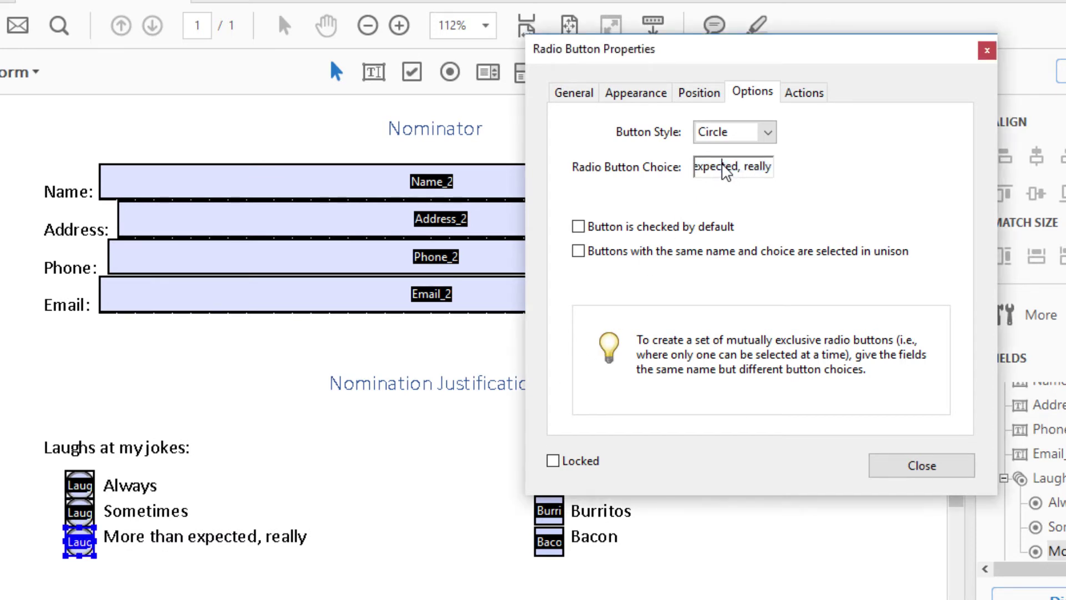
pyautogui.press('Left')
pyautogui.press('Left')
pyautogui.press('Left')
pyautogui.press('Left')
pyautogui.press('Left')
pyautogui.press('Left')
pyautogui.press('Left')
pyautogui.press('Left')
pyautogui.press('Left')
pyautogui.press('Left')
pyautogui.press('Left')
pyautogui.press('Left')
pyautogui.press('Left')
pyautogui.press('Left')
pyautogui.press('Left')
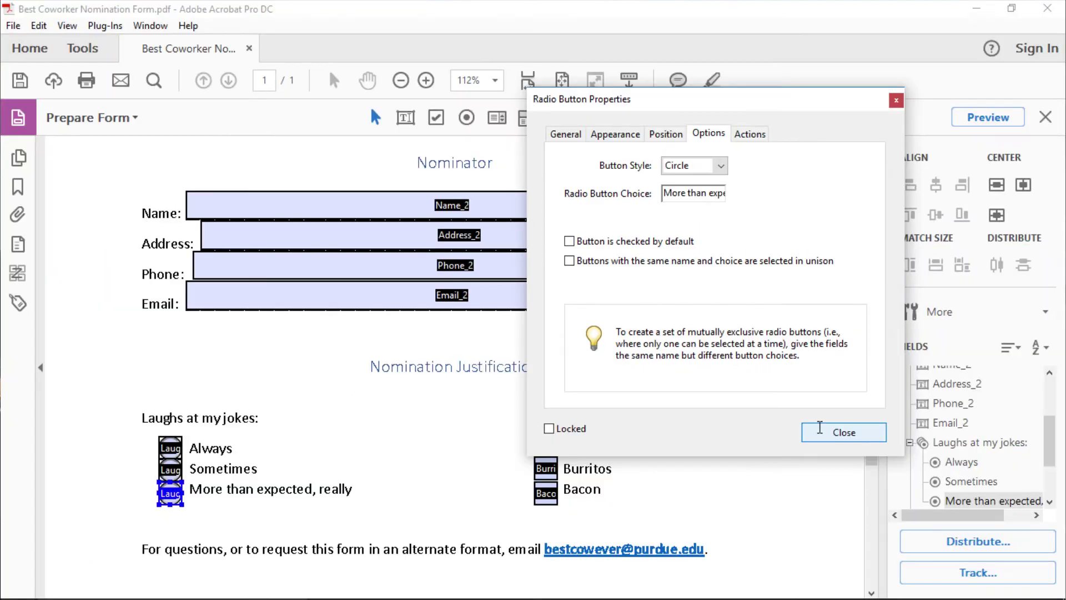
pyautogui.click(820, 427)
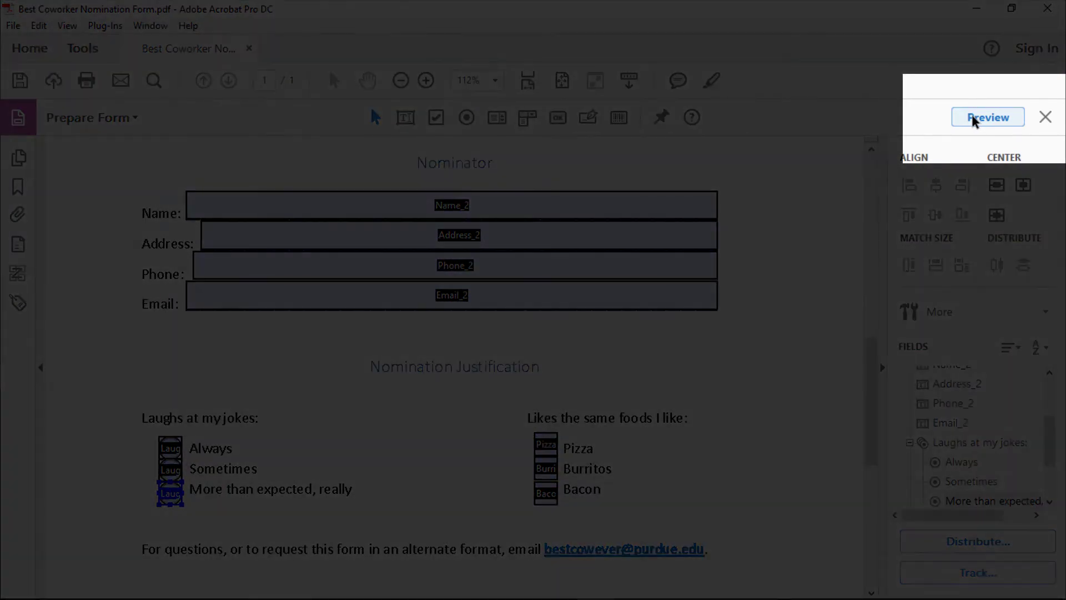
# - Preview the form, check and uncheck the Pizza, Burritos and Bacon boxes as a test, and return to form editing
pyautogui.click(972, 116)
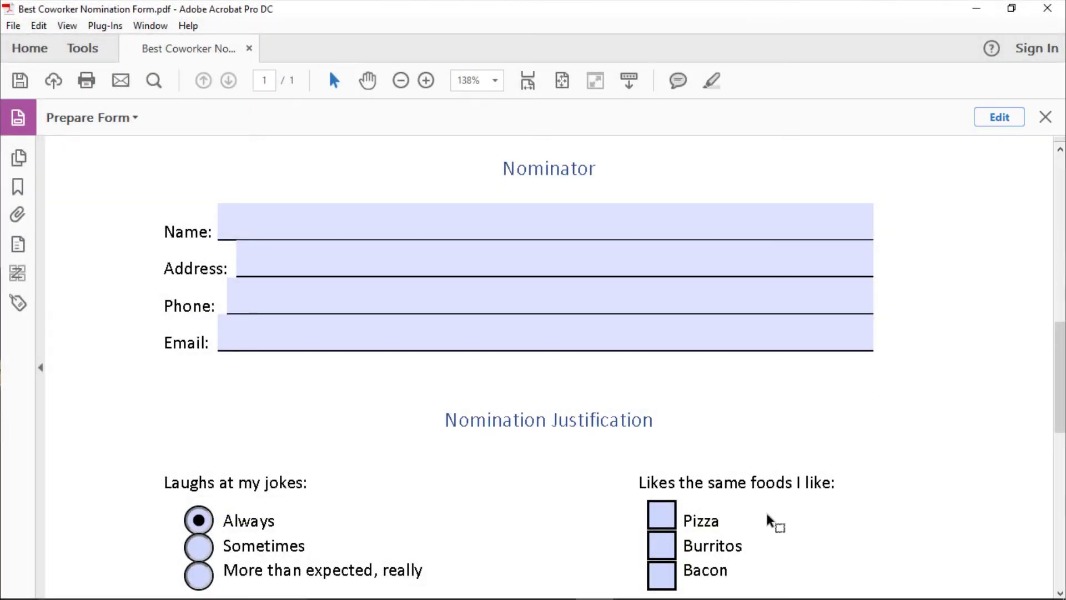
pyautogui.click(662, 517)
pyautogui.click(662, 545)
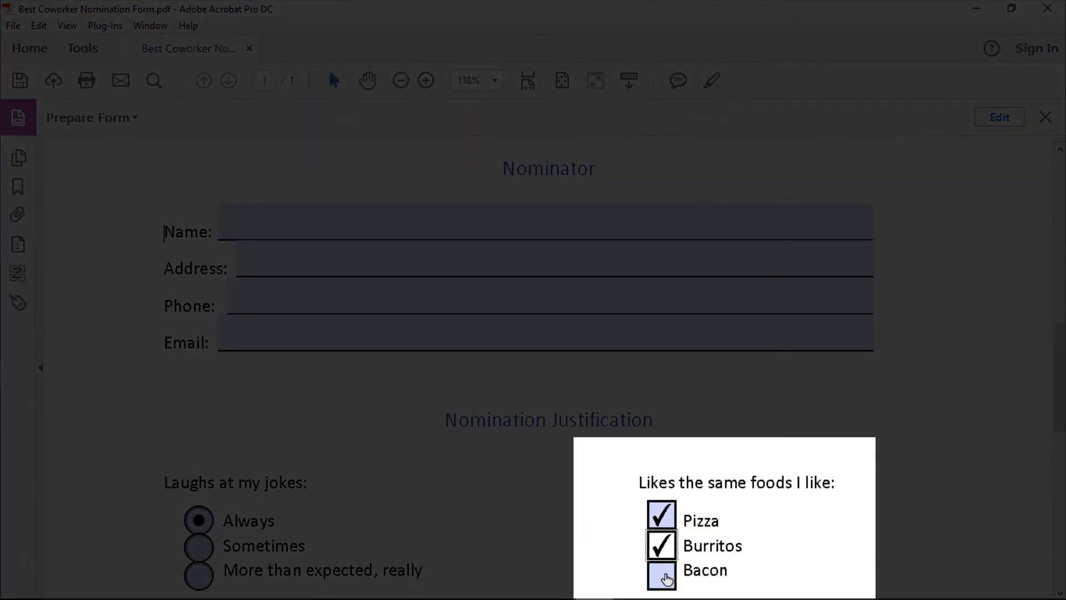
pyautogui.click(667, 578)
pyautogui.click(666, 577)
pyautogui.click(665, 550)
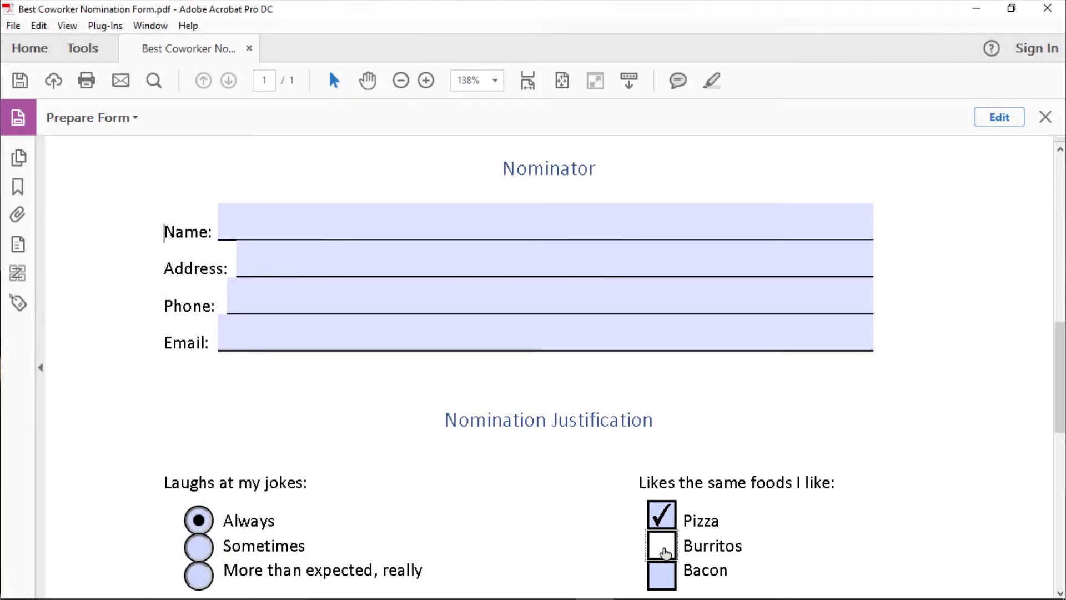
pyautogui.click(662, 516)
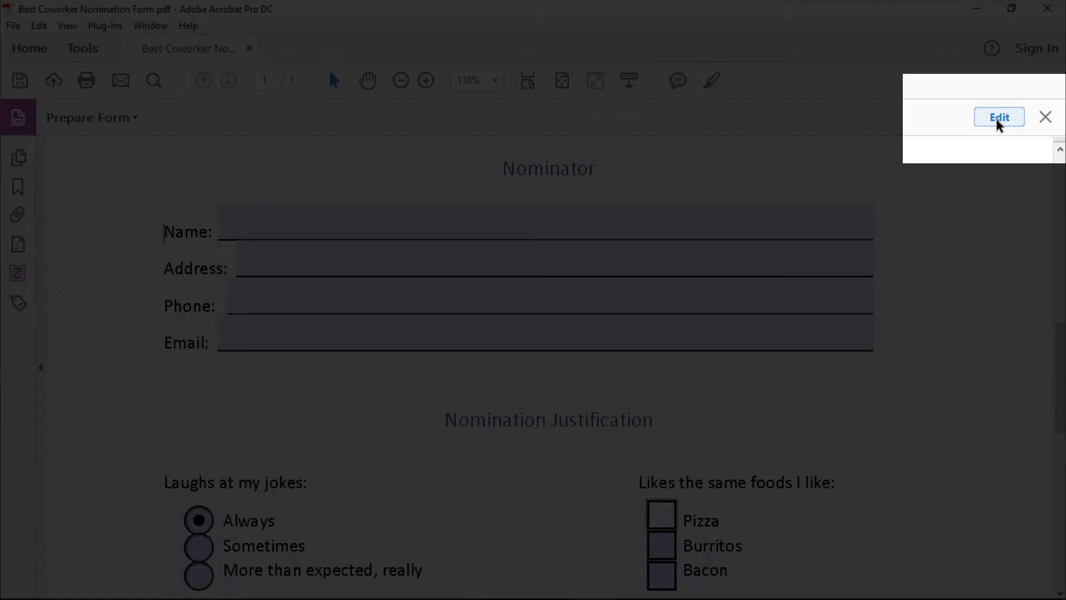
pyautogui.click(999, 118)
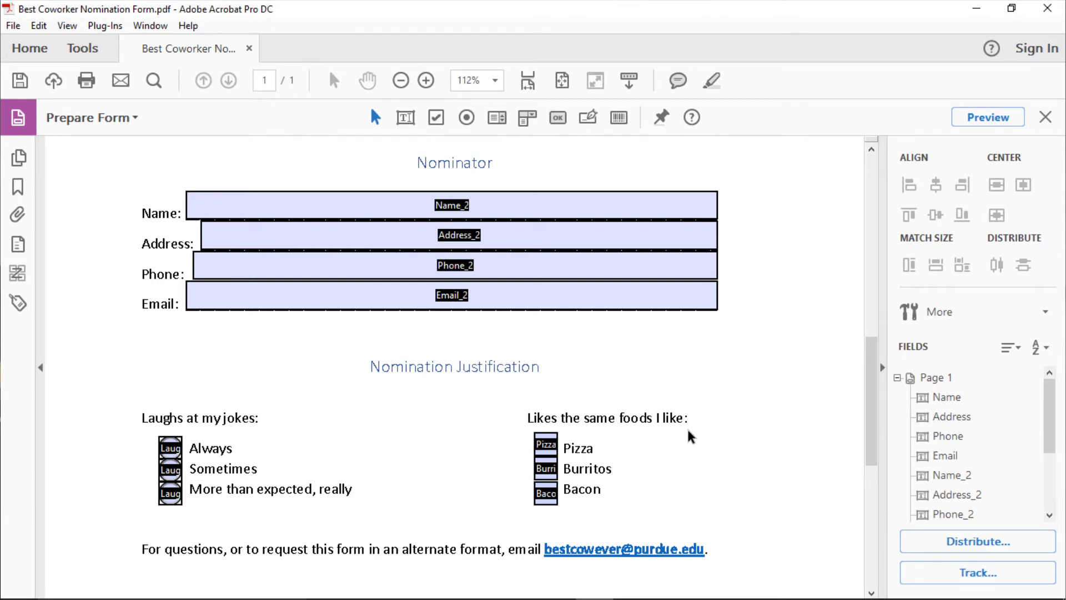
# - Review the names and tooltips of the Pizza, Burritos and Bacon check boxes, and exit form preparation
pyautogui.click(540, 444)
pyautogui.rightClick(541, 445)
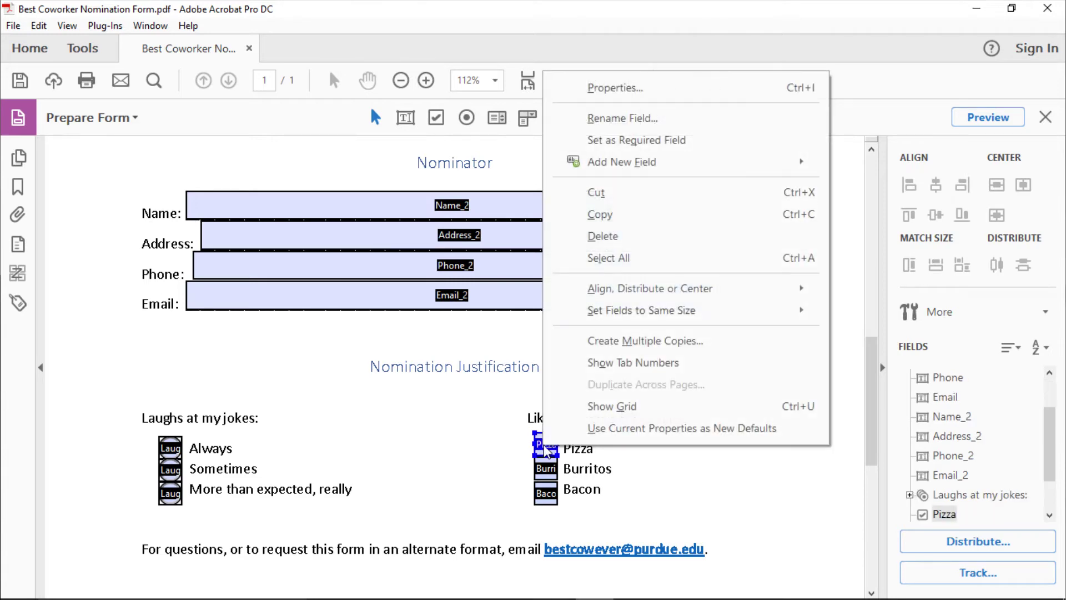
pyautogui.click(633, 96)
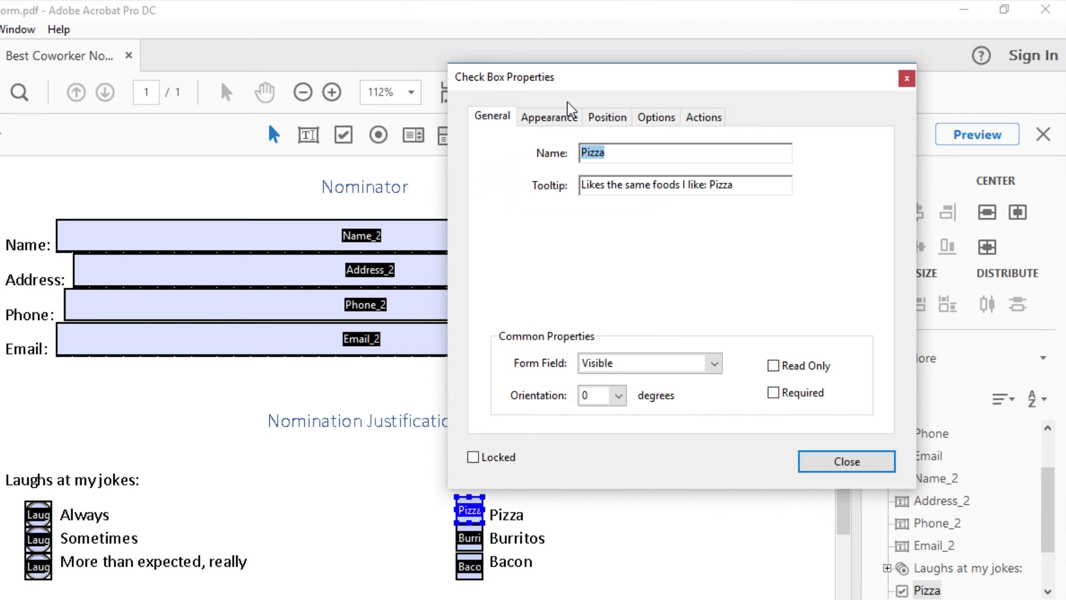
pyautogui.click(474, 534)
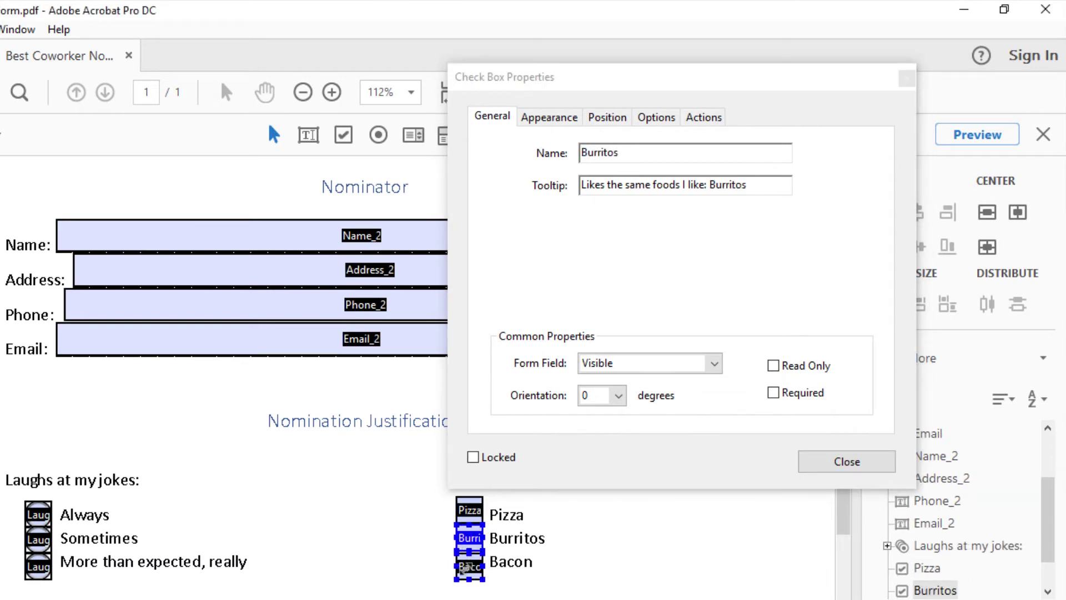
pyautogui.click(467, 566)
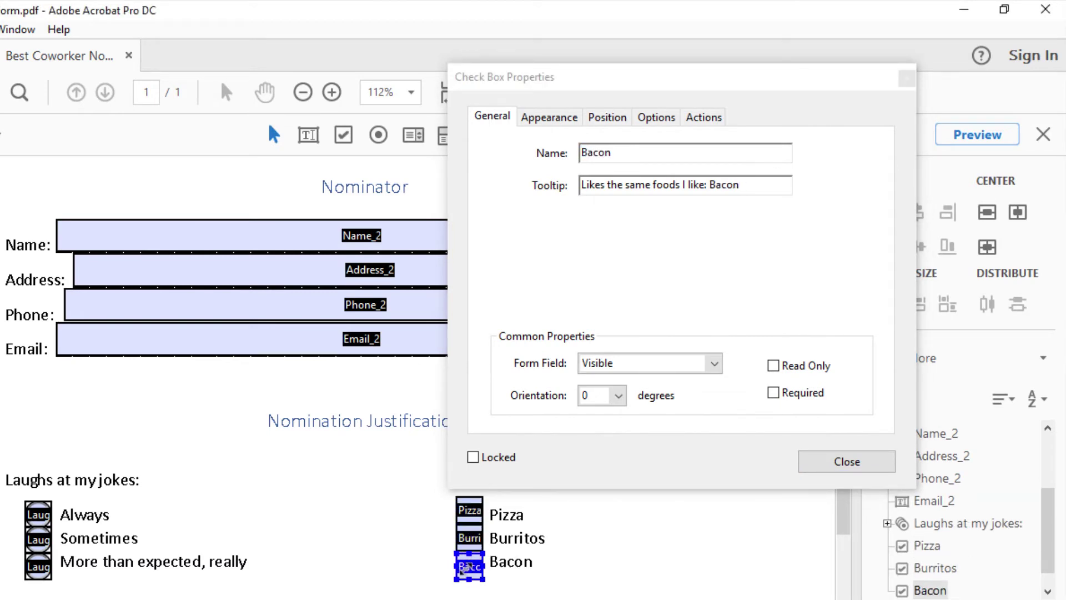
pyautogui.click(826, 468)
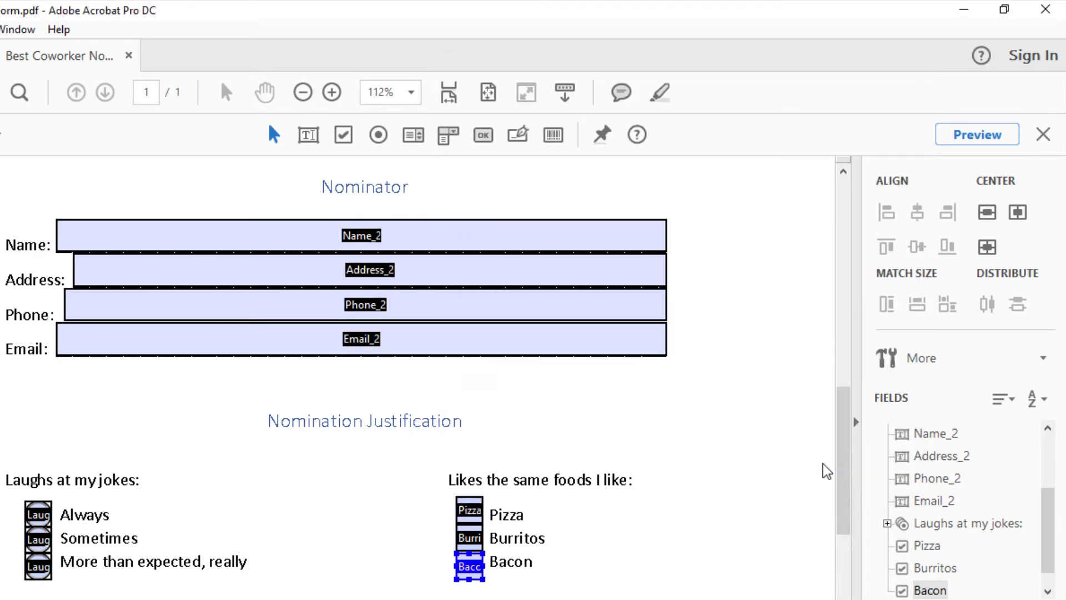
pyautogui.click(1043, 134)
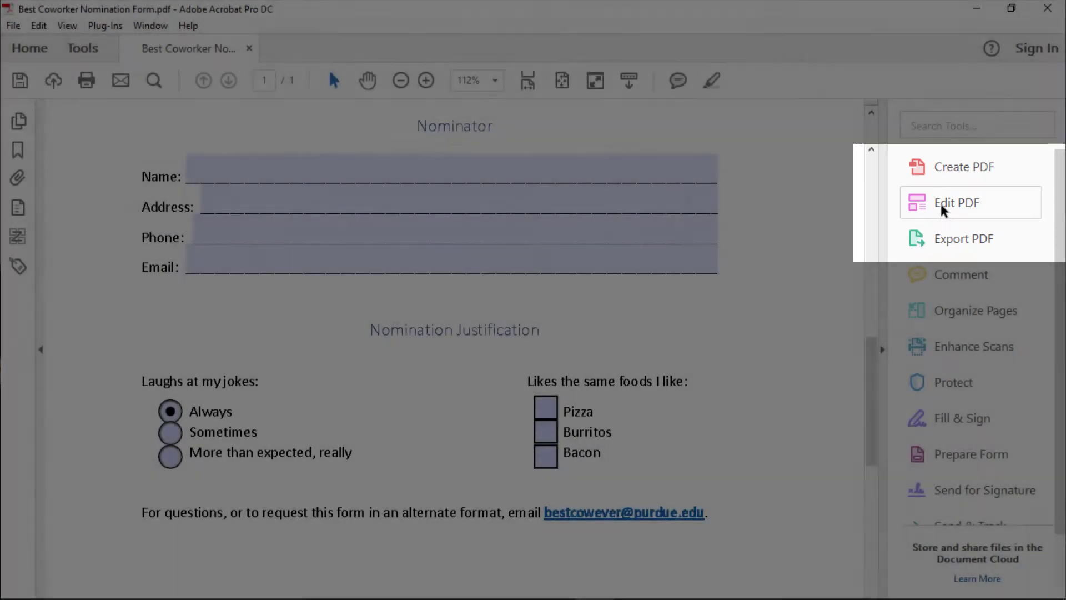
# - Auto-create web links from URLs on all pages of the form, and leave PDF editing
pyautogui.click(940, 202)
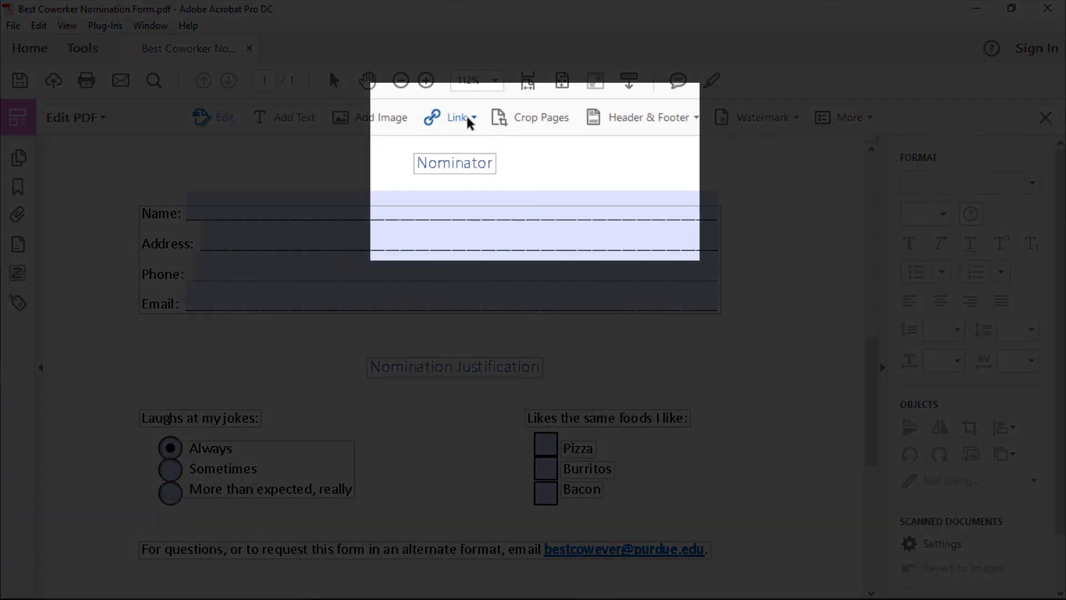
pyautogui.click(468, 118)
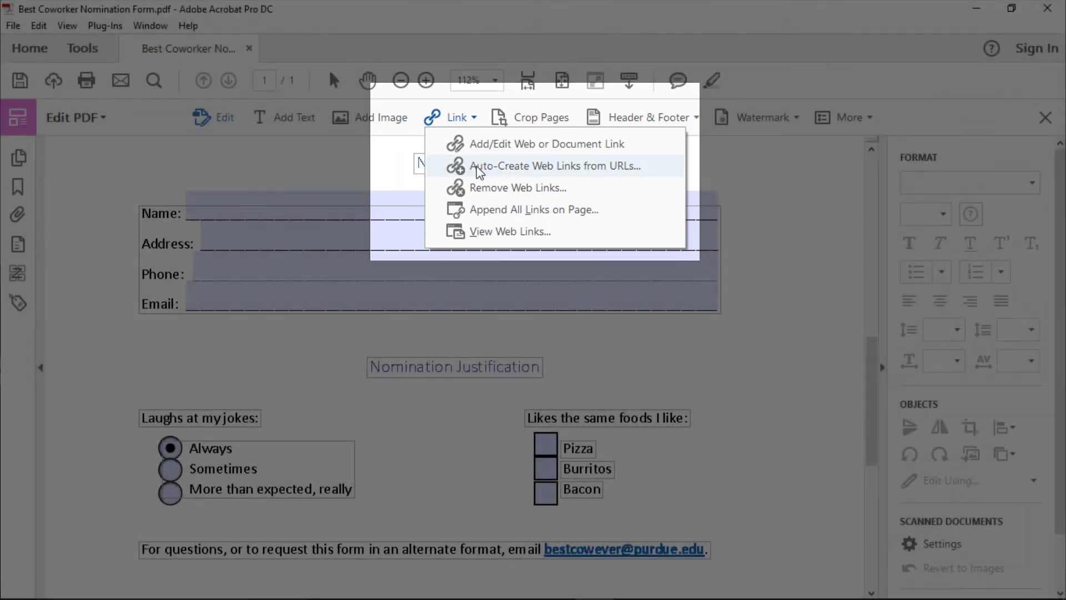
pyautogui.click(477, 166)
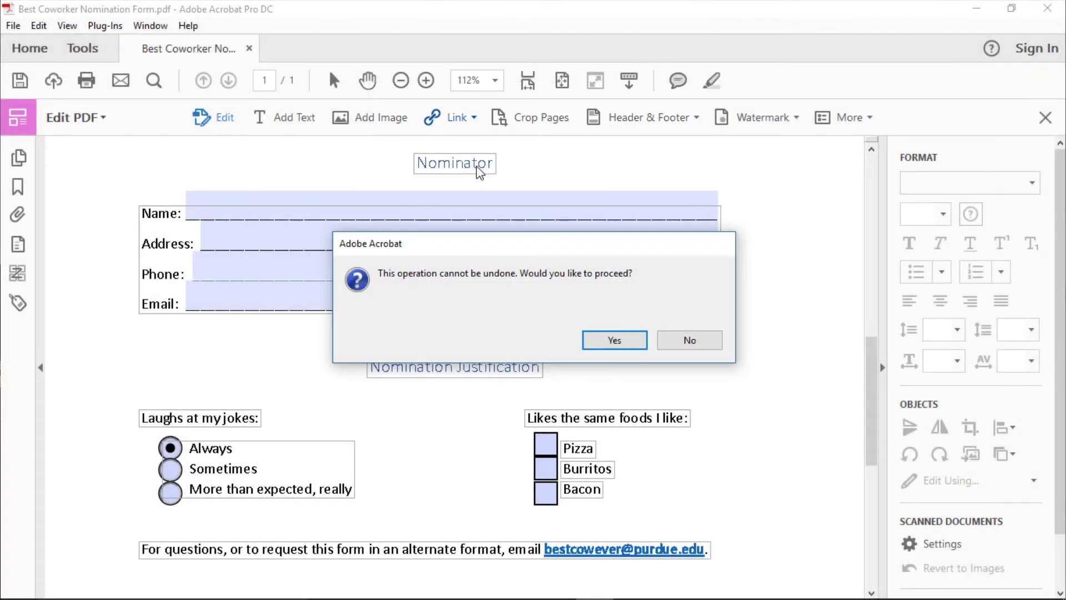
pyautogui.click(604, 339)
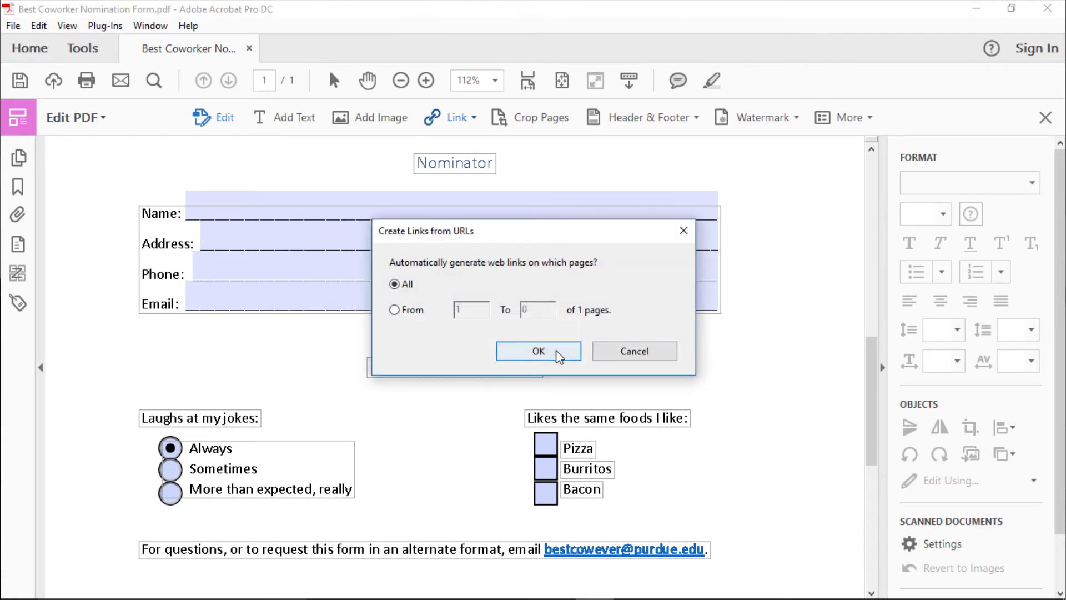
pyautogui.click(539, 351)
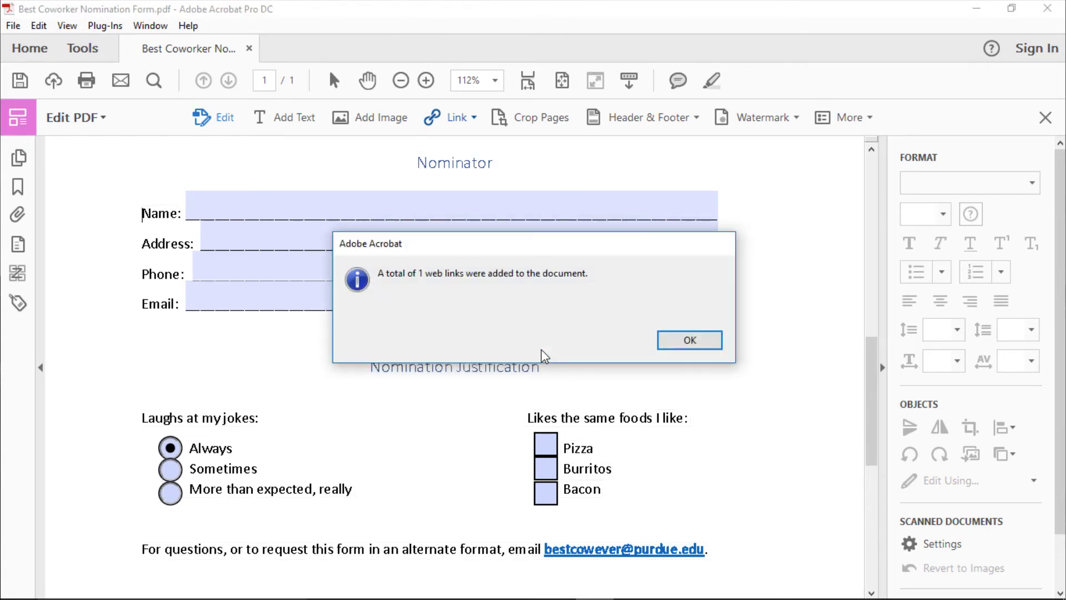
pyautogui.click(690, 341)
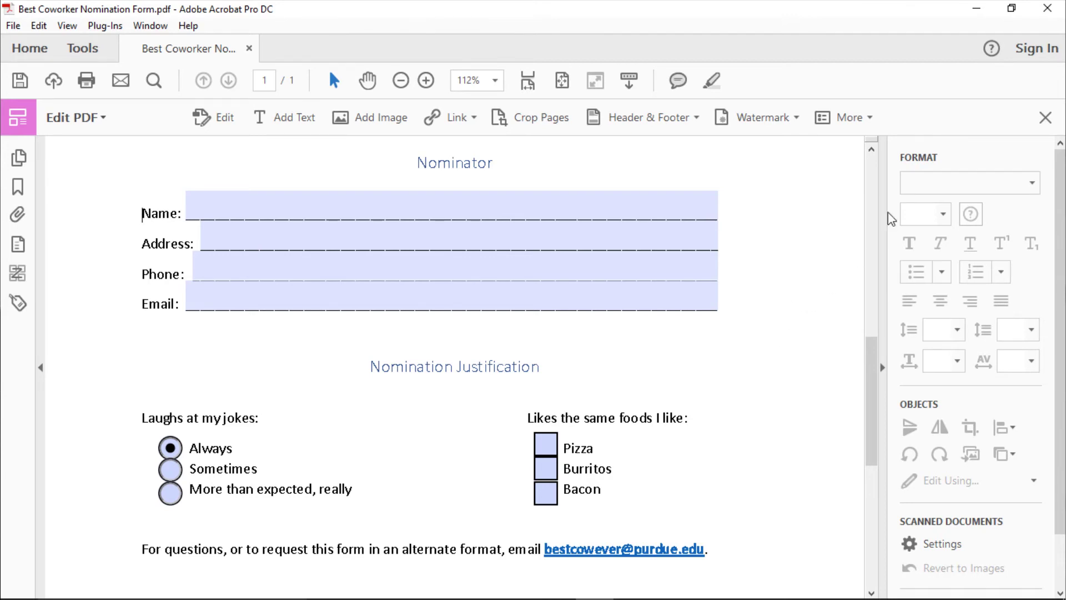
pyautogui.click(1044, 118)
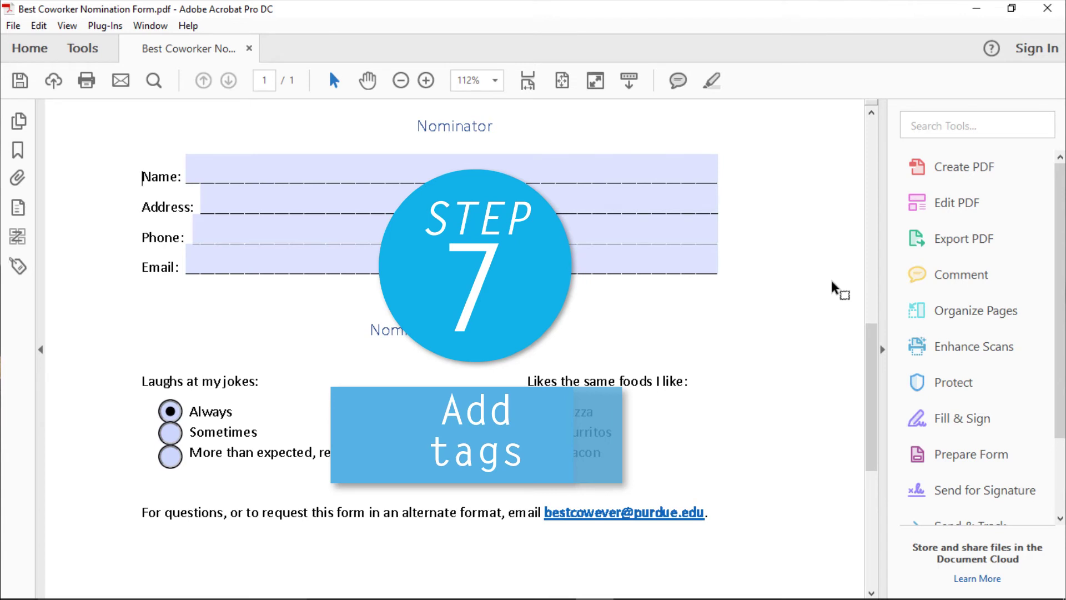
# - Autotag the document with the Accessibility tools, and close the tool set
pyautogui.scroll(-2, 956, 339)
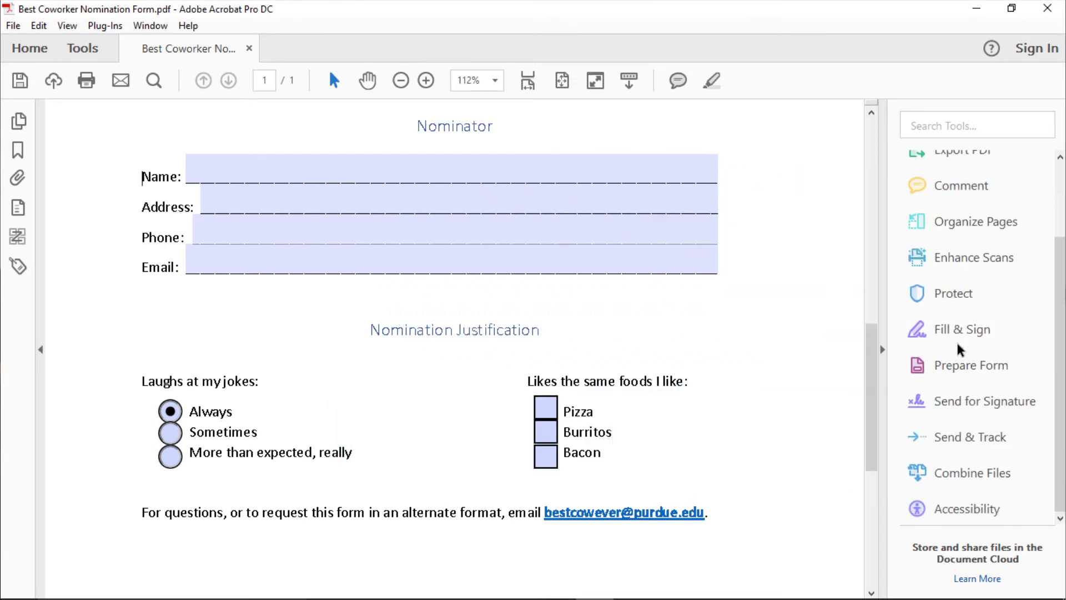
pyautogui.click(959, 506)
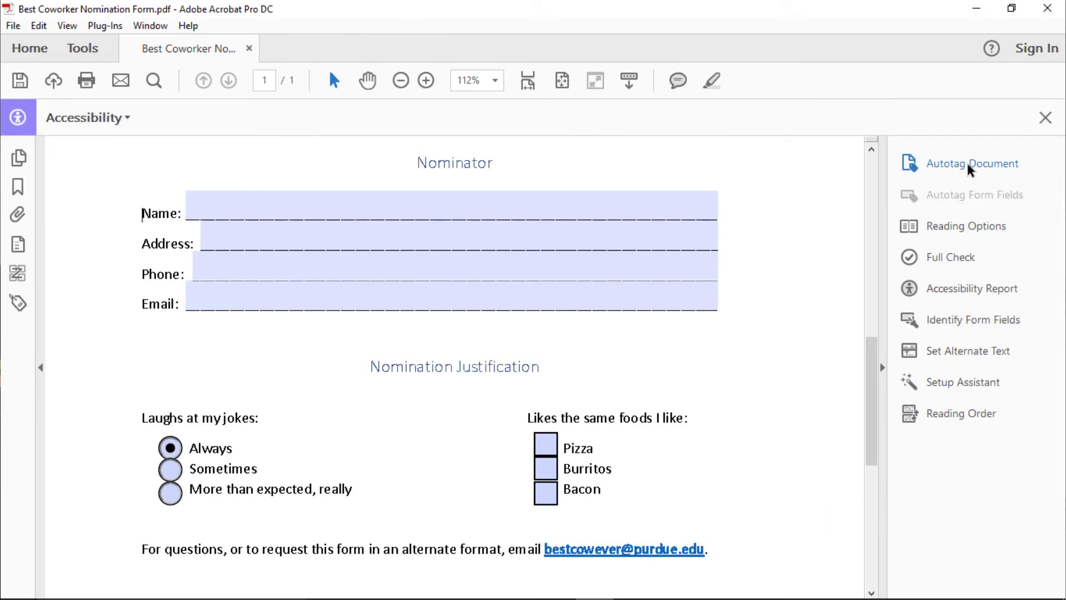
pyautogui.click(1045, 119)
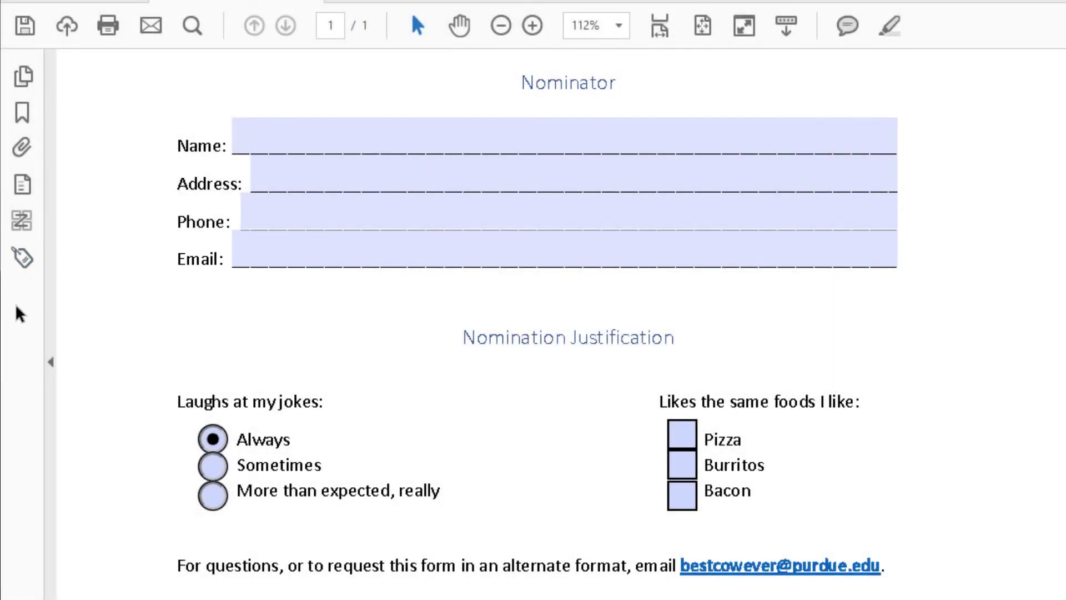
# - Display the document's tags beside the form and expand the whole tag tree
pyautogui.rightClick(19, 315)
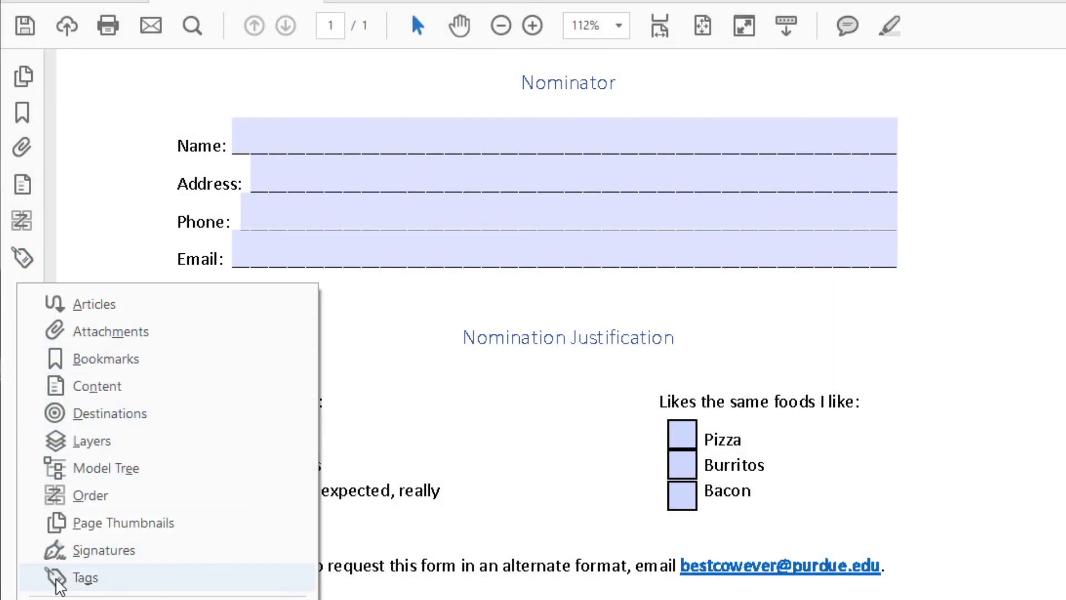
pyautogui.click(83, 578)
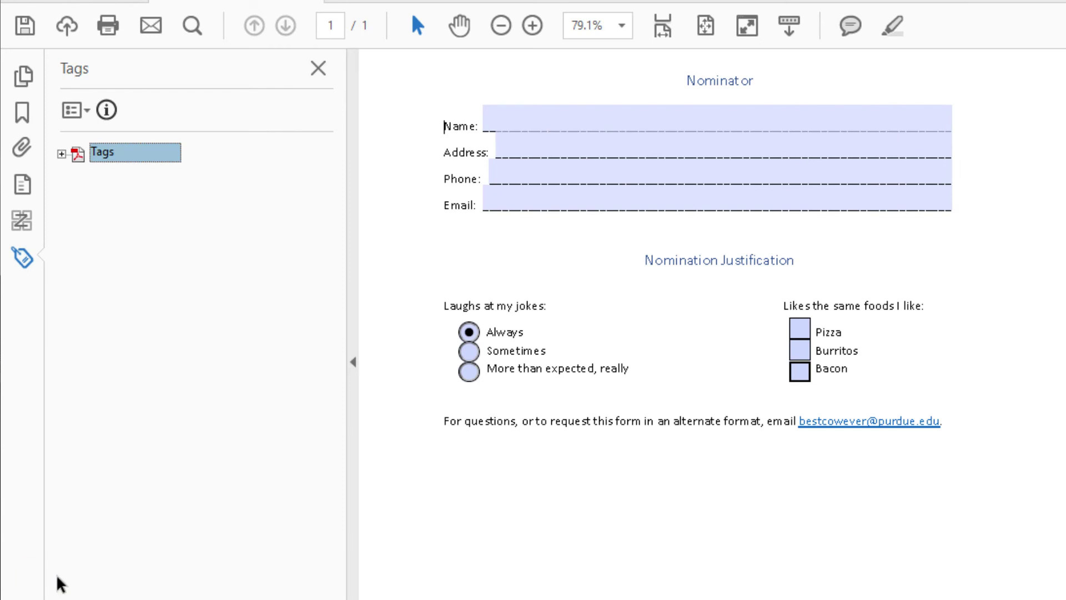
pyautogui.click(61, 153)
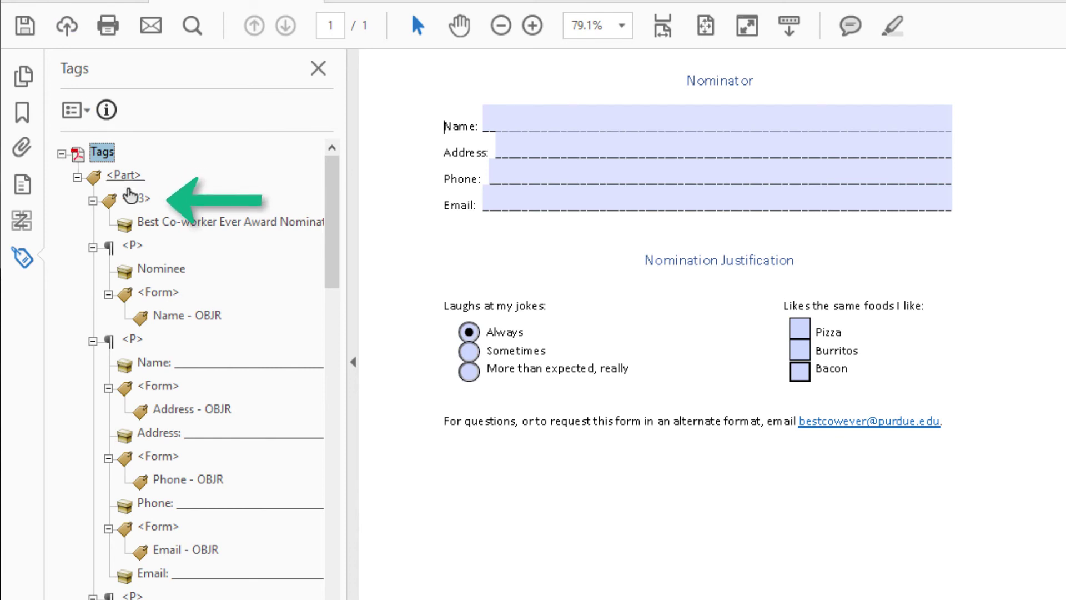
# - Set the tag type of the "Best Co-worker Ever Award Nomination Form" title to Heading Level 1, and close its properties
pyautogui.click(112, 203)
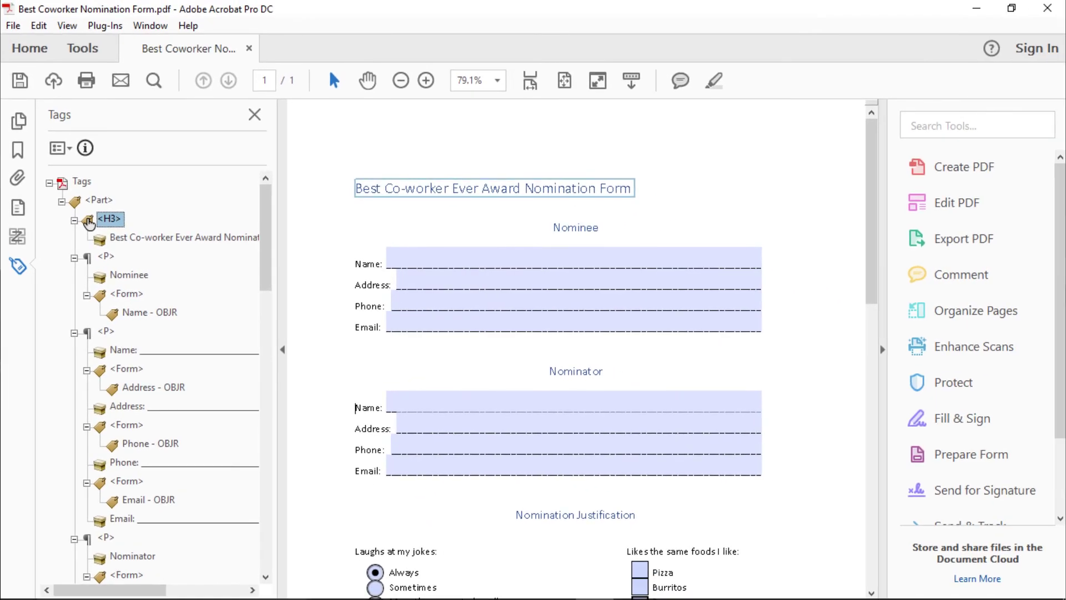
pyautogui.rightClick(89, 222)
pyautogui.click(140, 550)
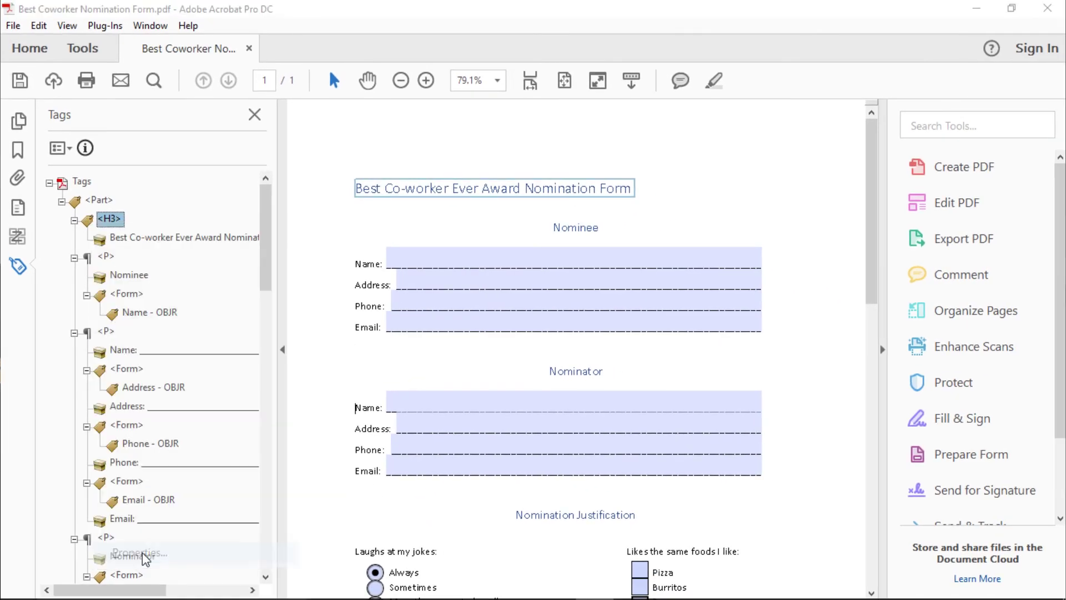
pyautogui.click(881, 133)
pyautogui.click(881, 150)
pyautogui.click(880, 151)
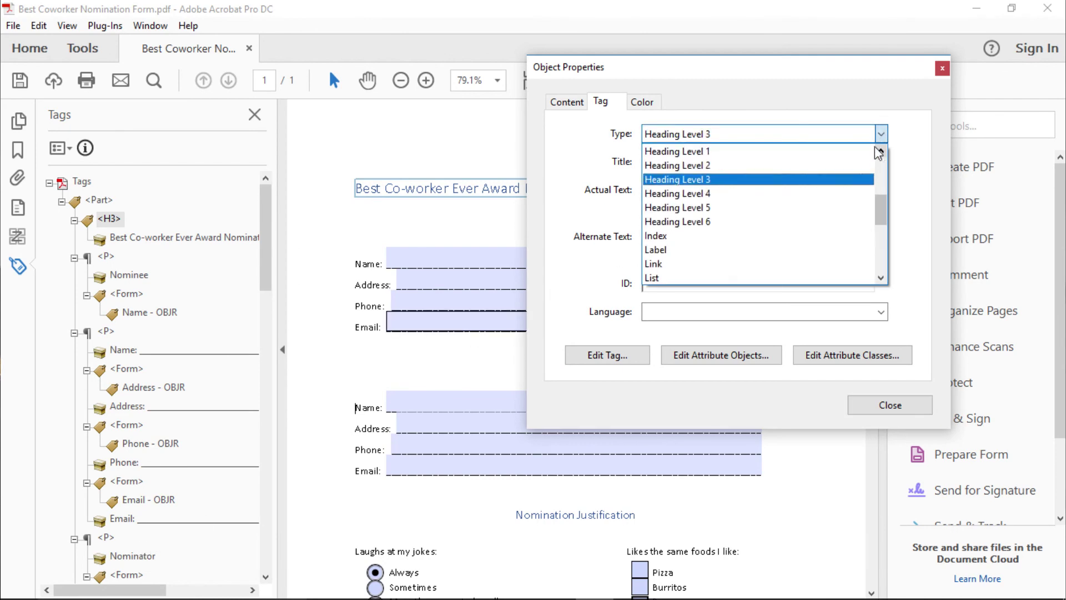
pyautogui.click(723, 154)
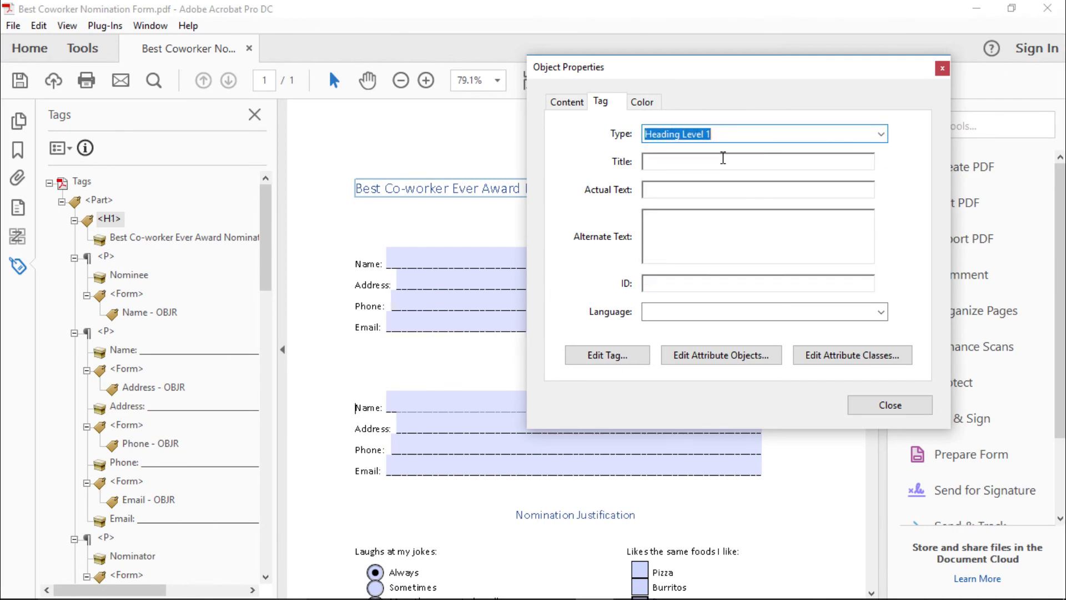
pyautogui.click(869, 407)
# - Review the options of the accessibility Full Check, and dismiss them without starting the check
pyautogui.scroll(-3, 945, 382)
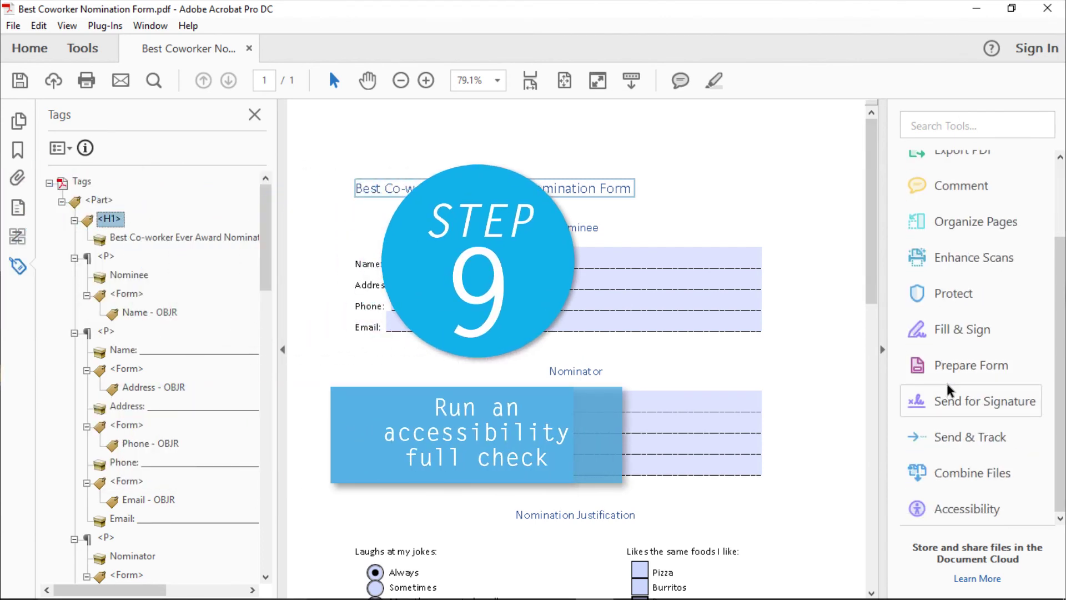
pyautogui.click(967, 510)
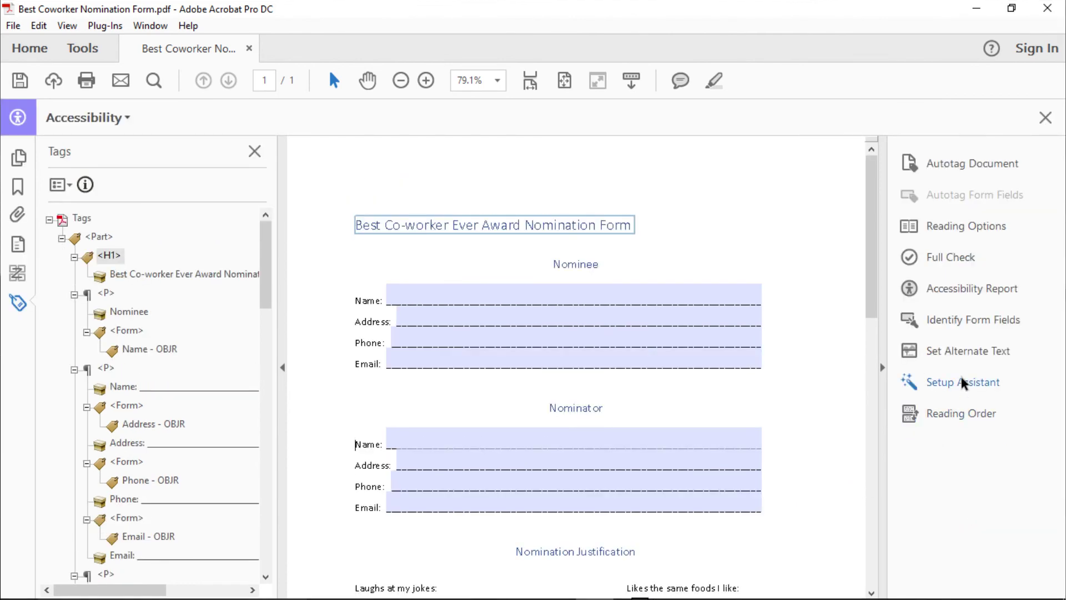
pyautogui.click(961, 260)
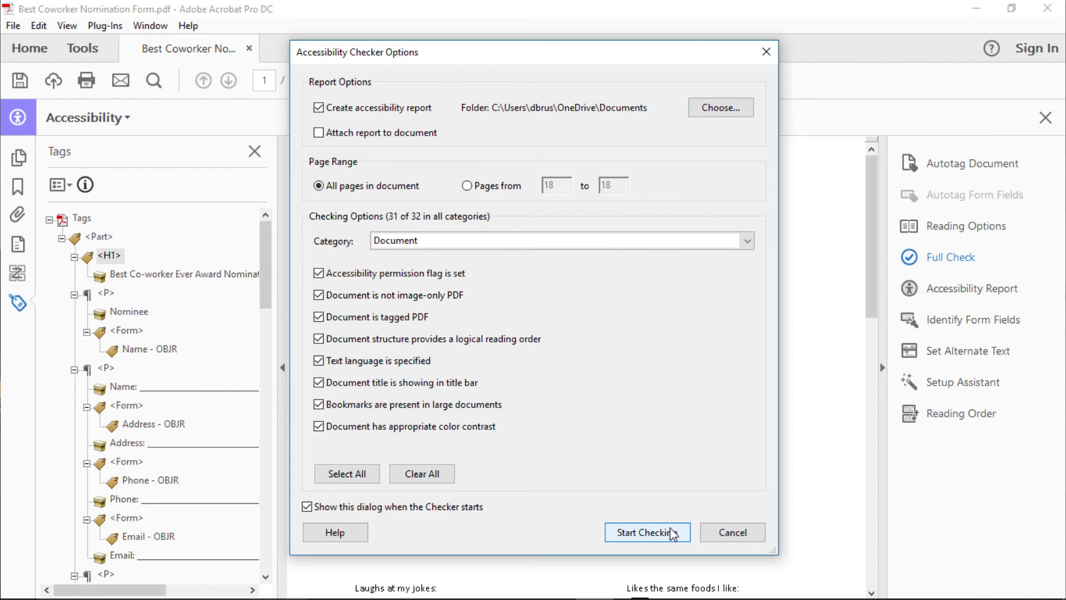
pyautogui.click(715, 534)
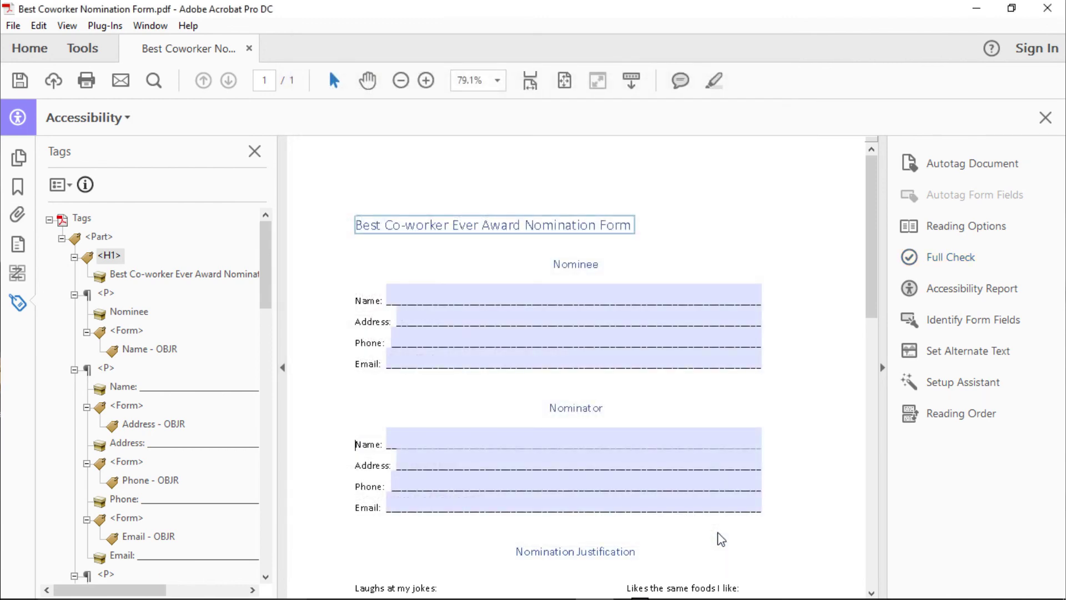